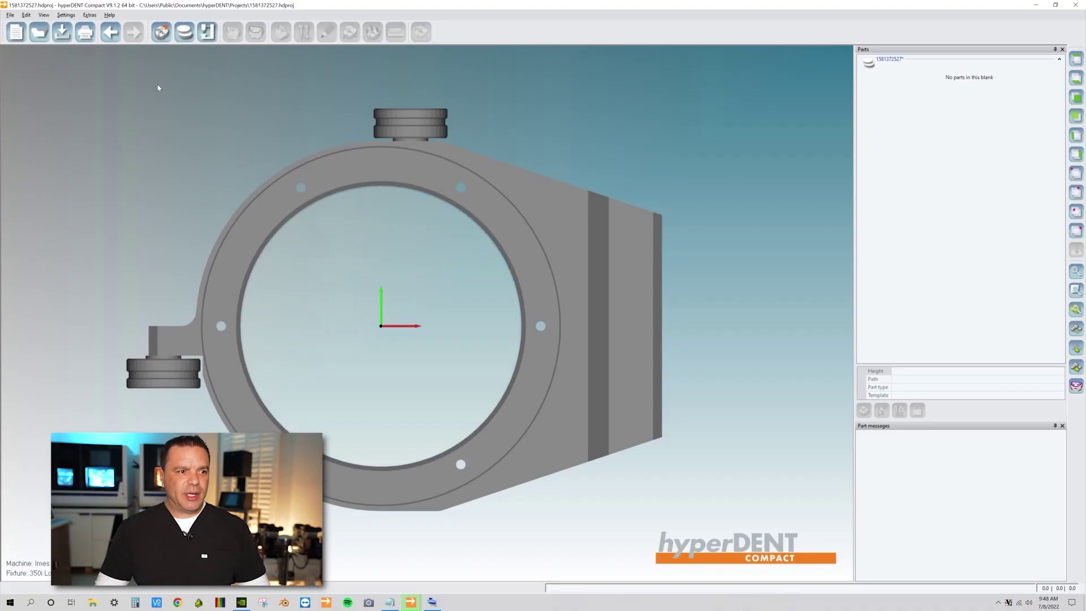
# - Load crown_cad from Desktop > hyperdent crowns > crown into the blank
pyautogui.click(161, 32)
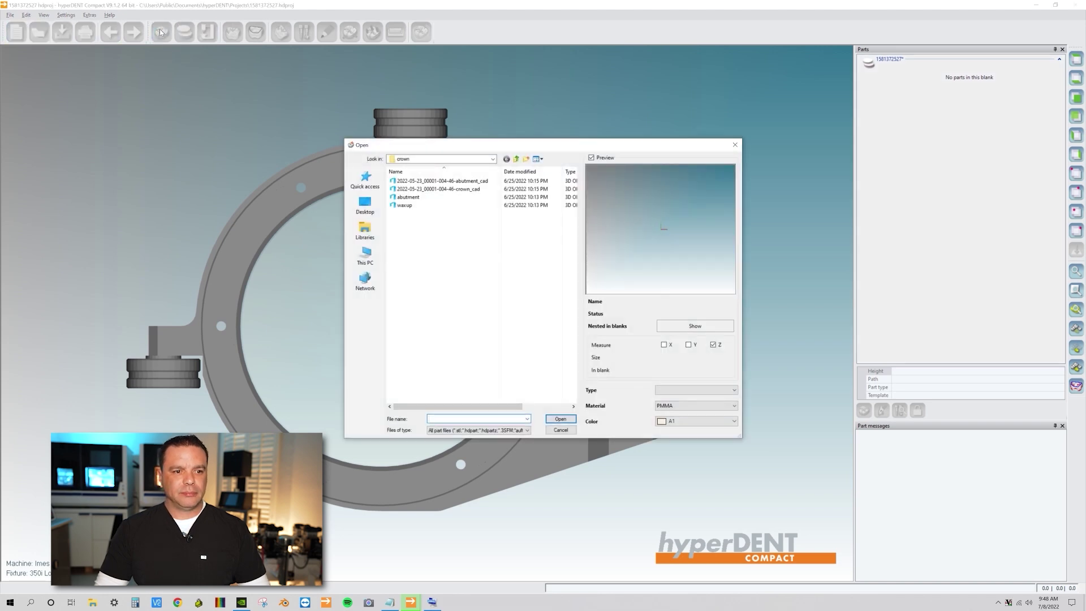
pyautogui.click(359, 206)
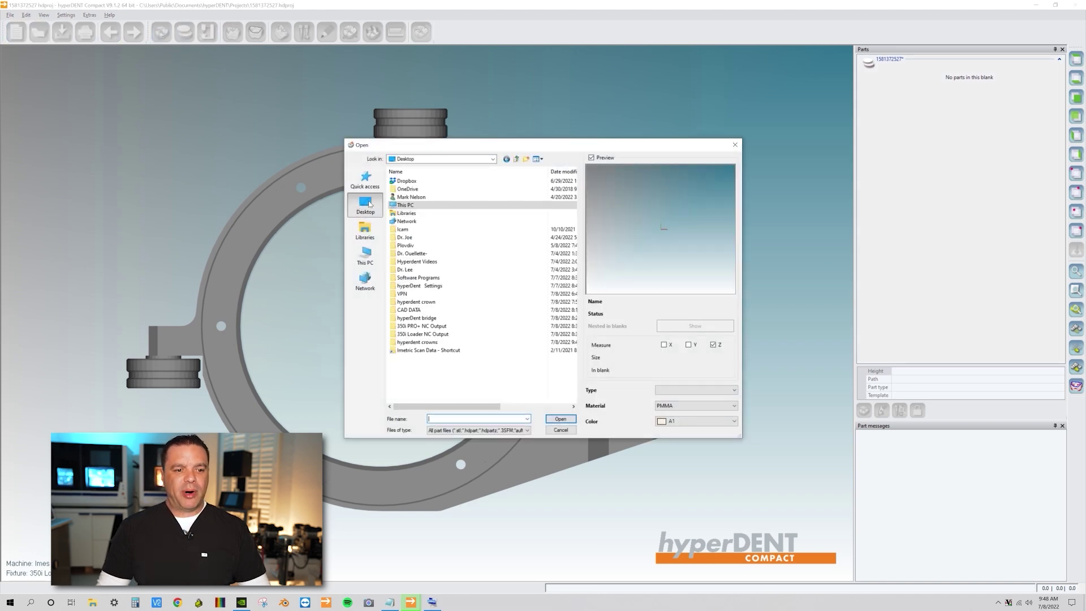
pyautogui.click(428, 342)
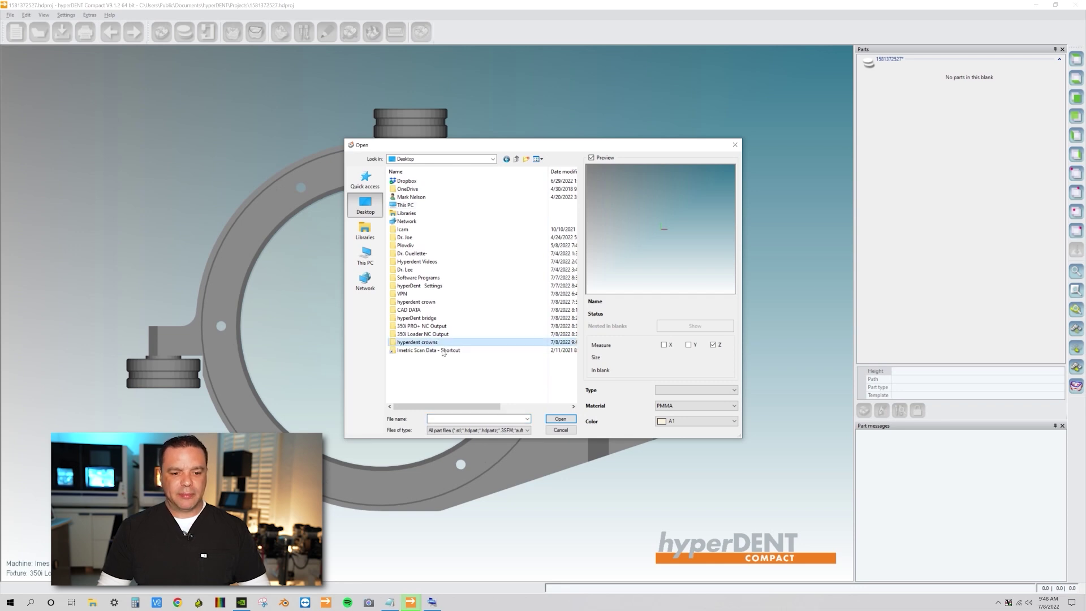
pyautogui.click(560, 419)
pyautogui.click(434, 183)
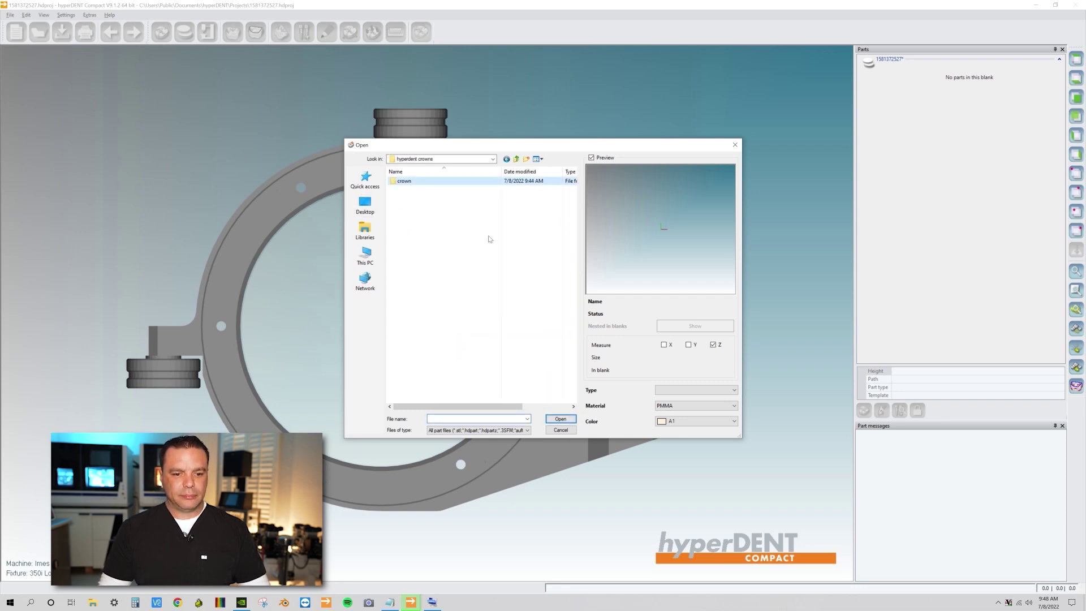
pyautogui.click(571, 419)
pyautogui.click(441, 181)
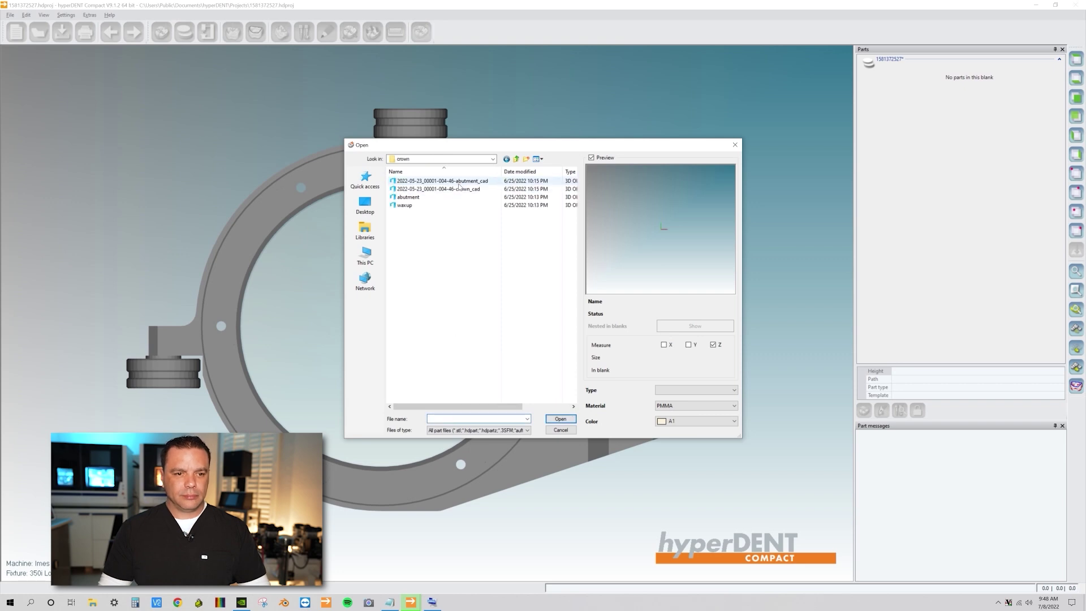
pyautogui.click(438, 189)
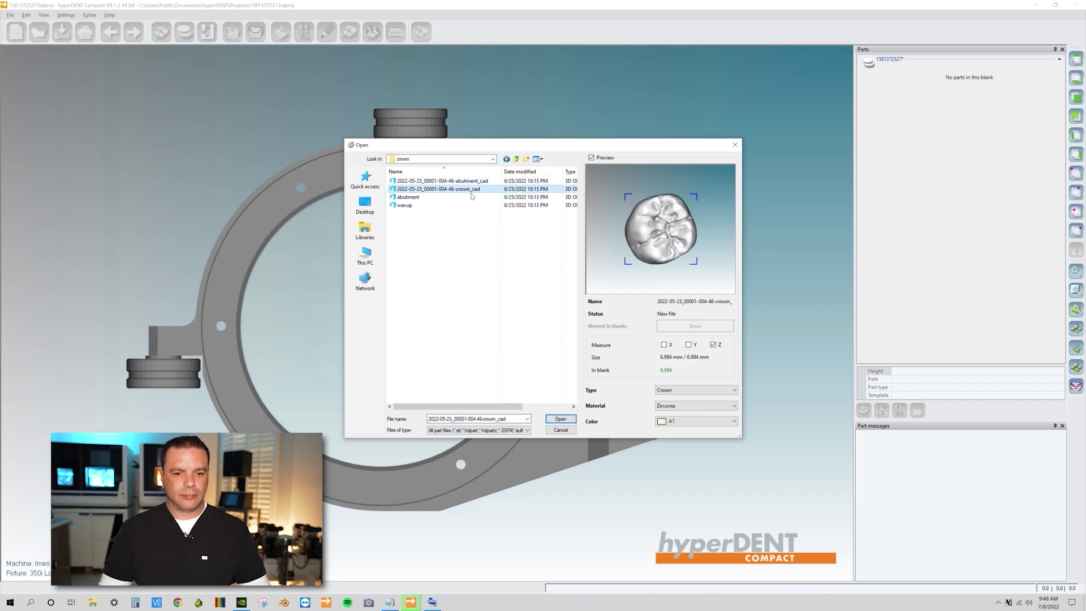
pyautogui.click(566, 418)
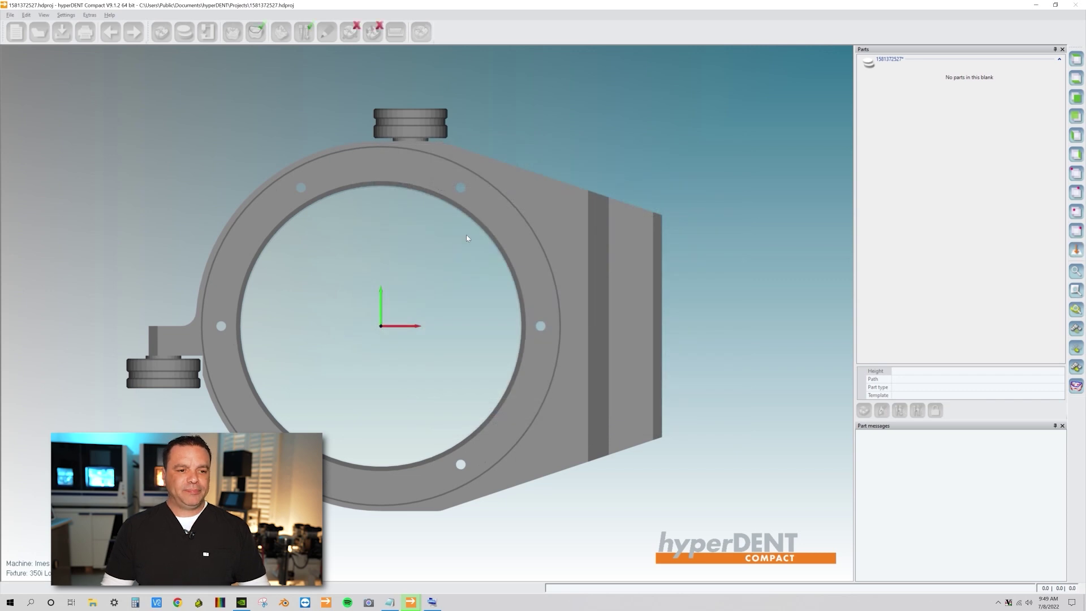
# - Drag the crown_cad part to the blank's upper left, check the view, and deselect it
pyautogui.click(402, 320)
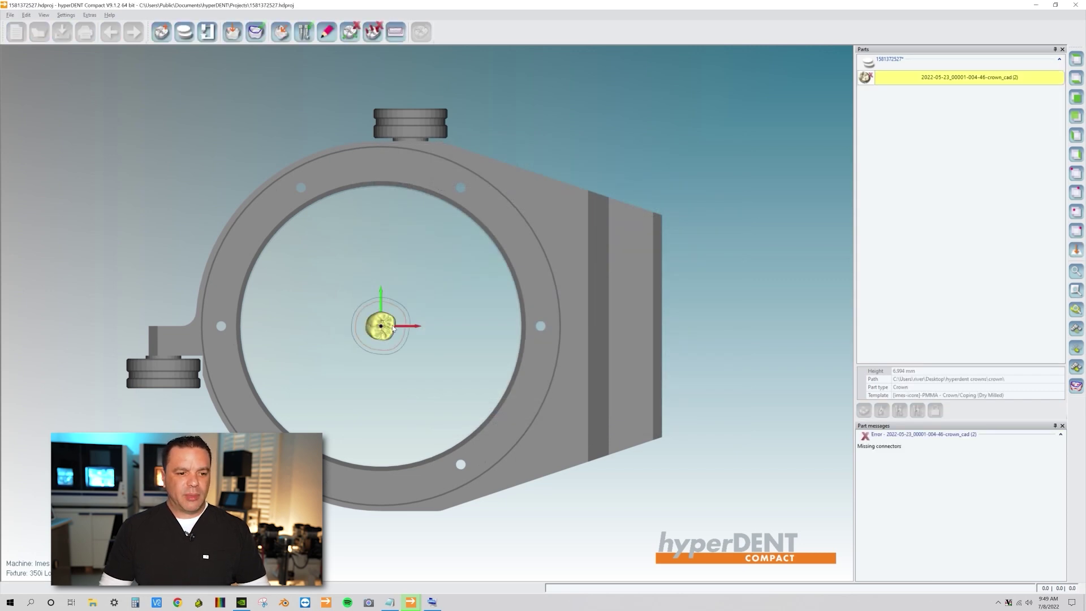
pyautogui.moveTo(388, 323); pyautogui.dragTo(345, 272)
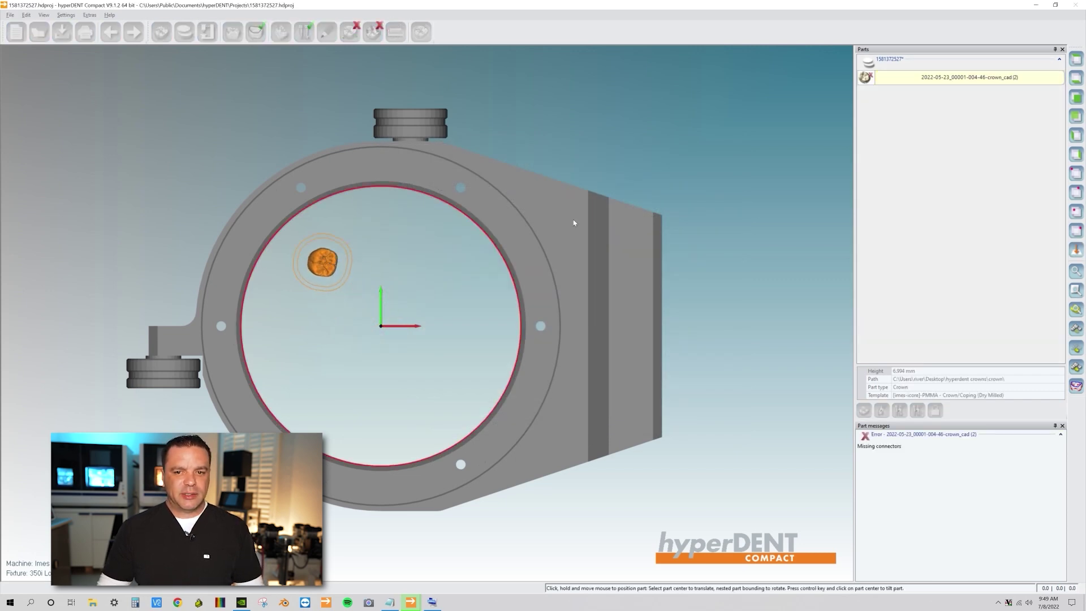
pyautogui.click(1074, 64)
pyautogui.click(1074, 63)
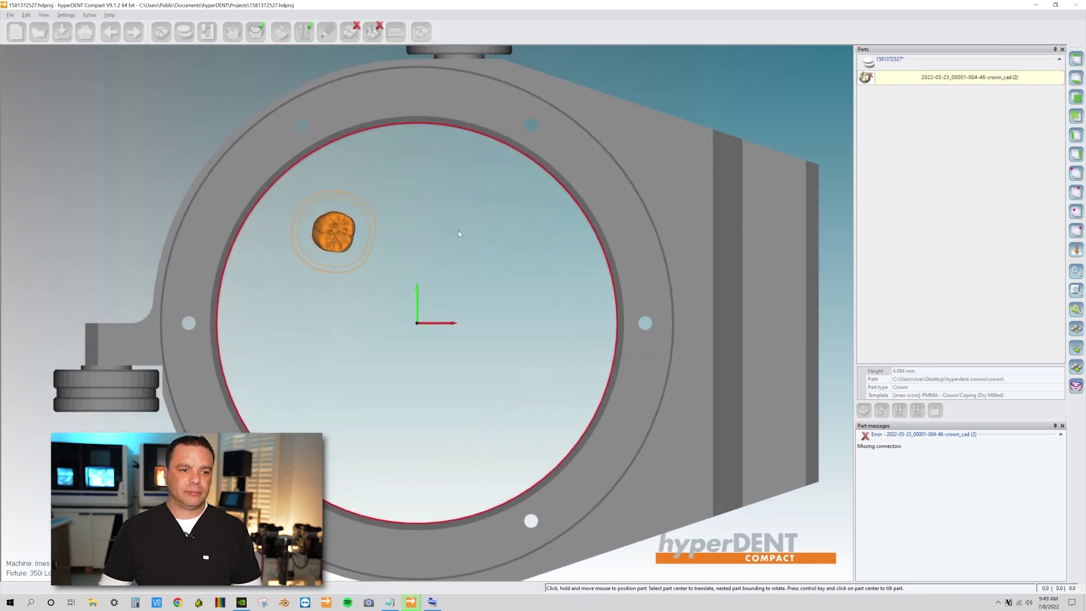
pyautogui.click(383, 227)
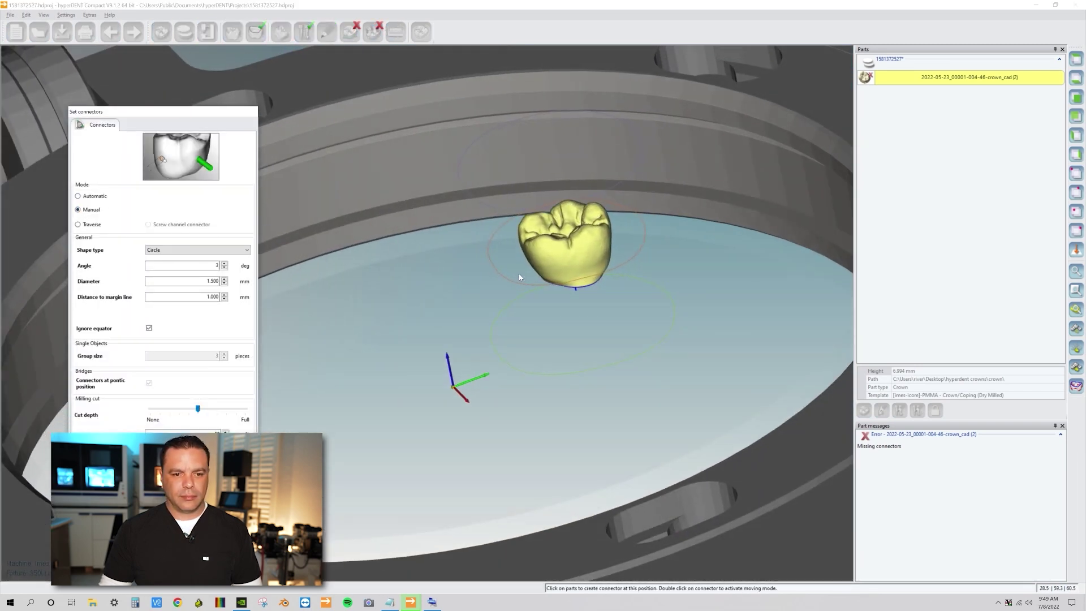
# - Place three manual connectors on the crown's side, right and bottom, then view from the top
pyautogui.click(549, 261)
pyautogui.click(598, 255)
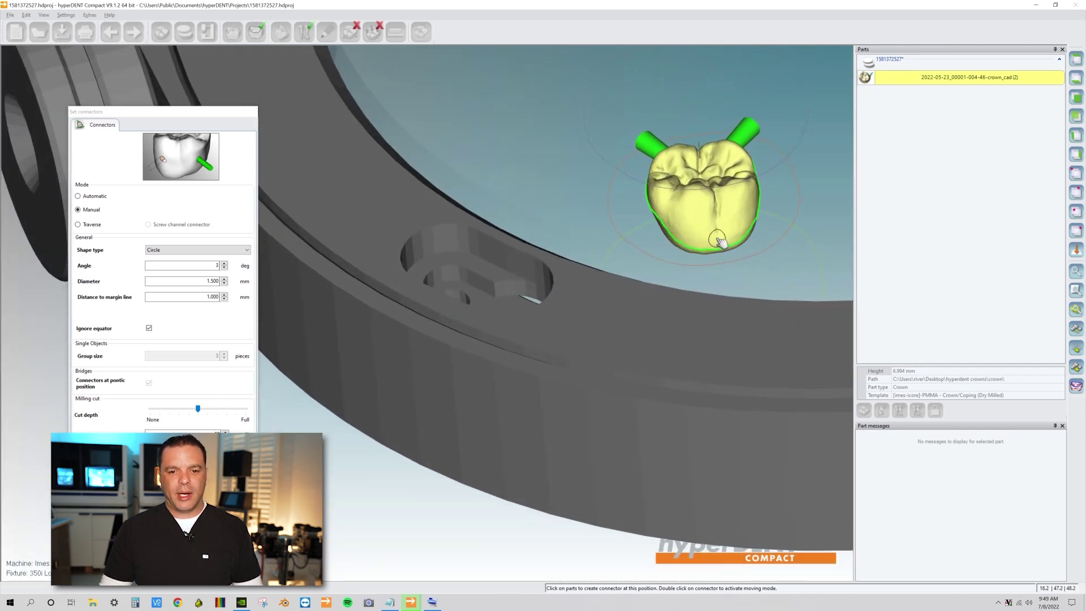
pyautogui.click(716, 242)
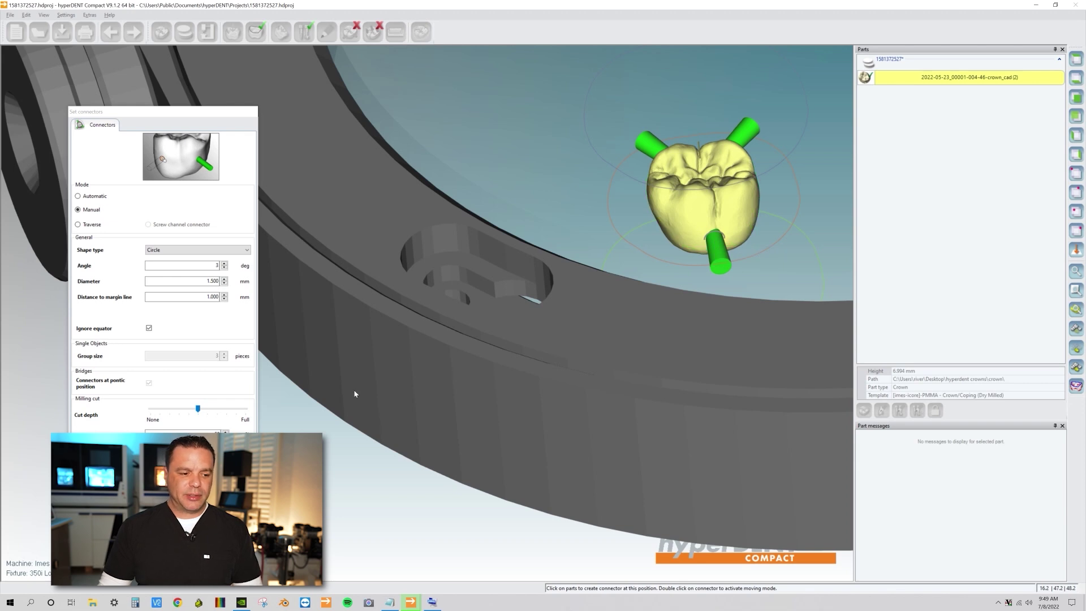
pyautogui.click(255, 31)
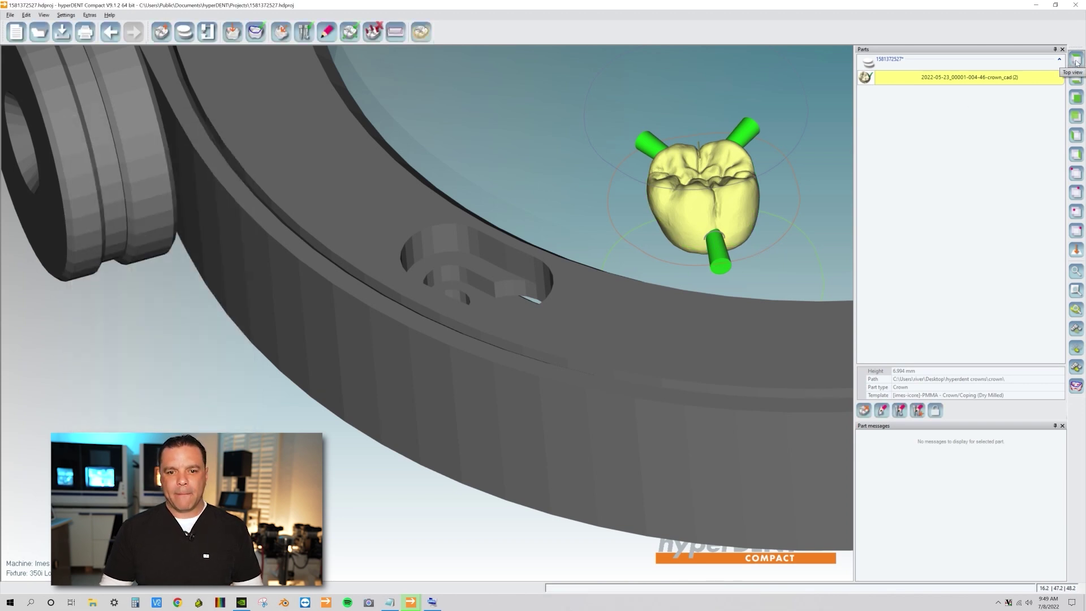
pyautogui.click(1076, 60)
# - Select the crown_cad part and calculate its milling toolpaths until done, then inspect in Top view
pyautogui.click(574, 221)
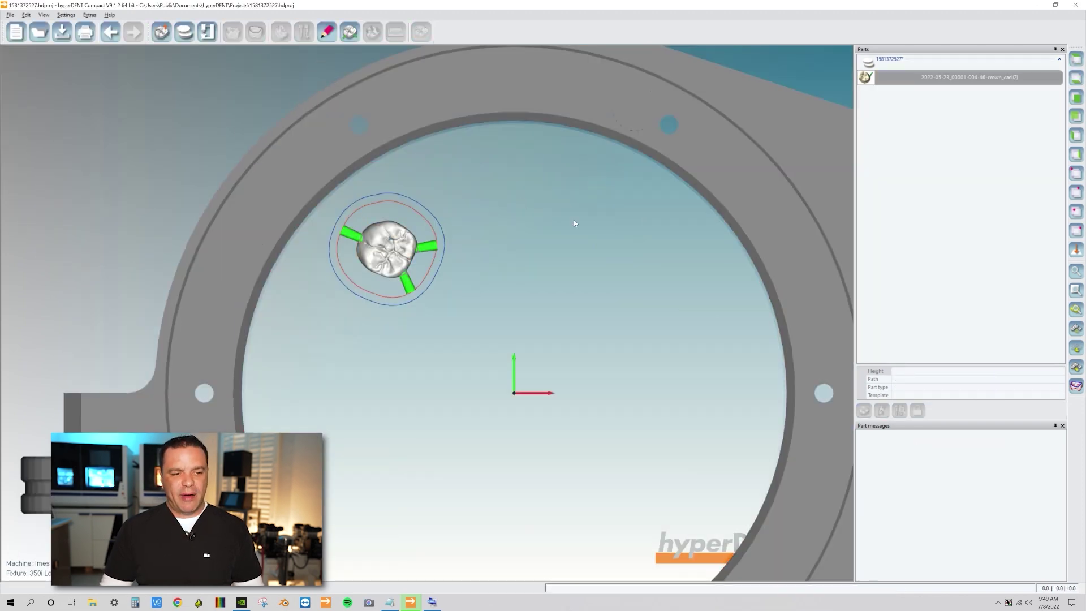
pyautogui.click(397, 247)
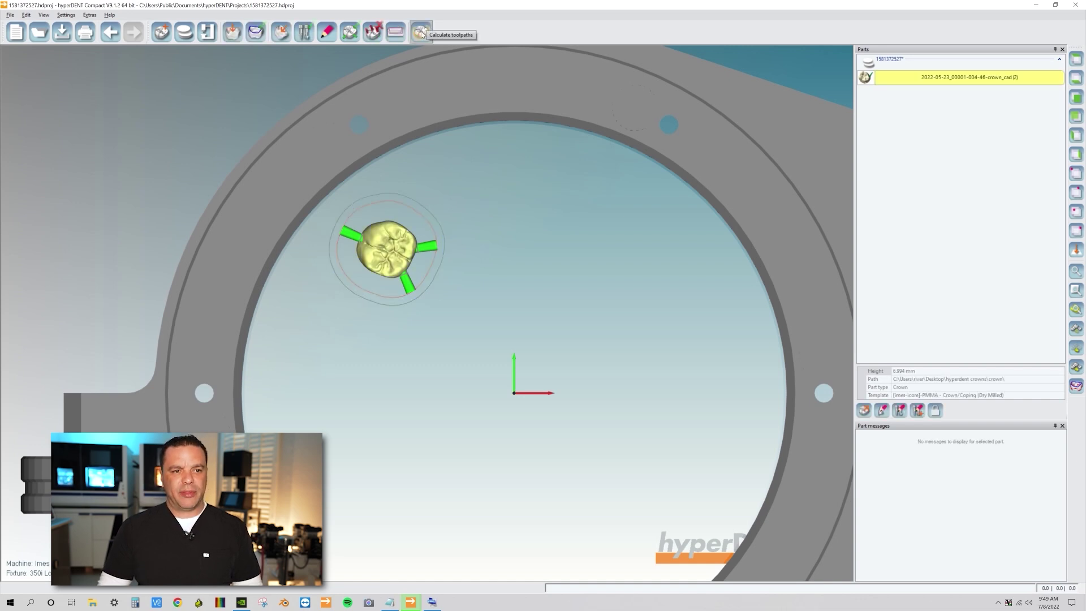
pyautogui.click(422, 33)
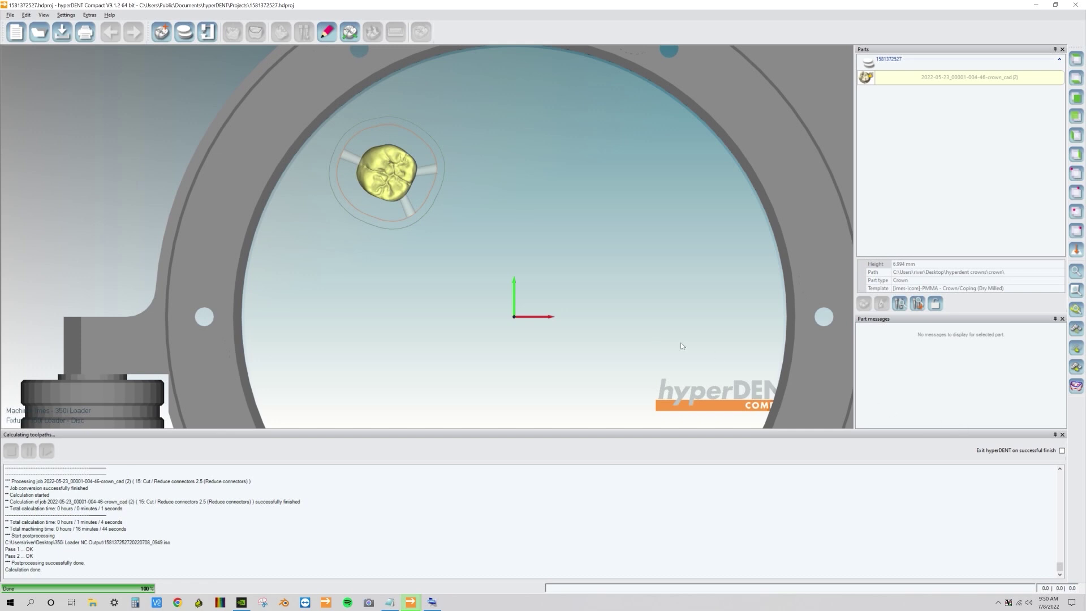
pyautogui.moveTo(708, 286); pyautogui.dragTo(775, 192)
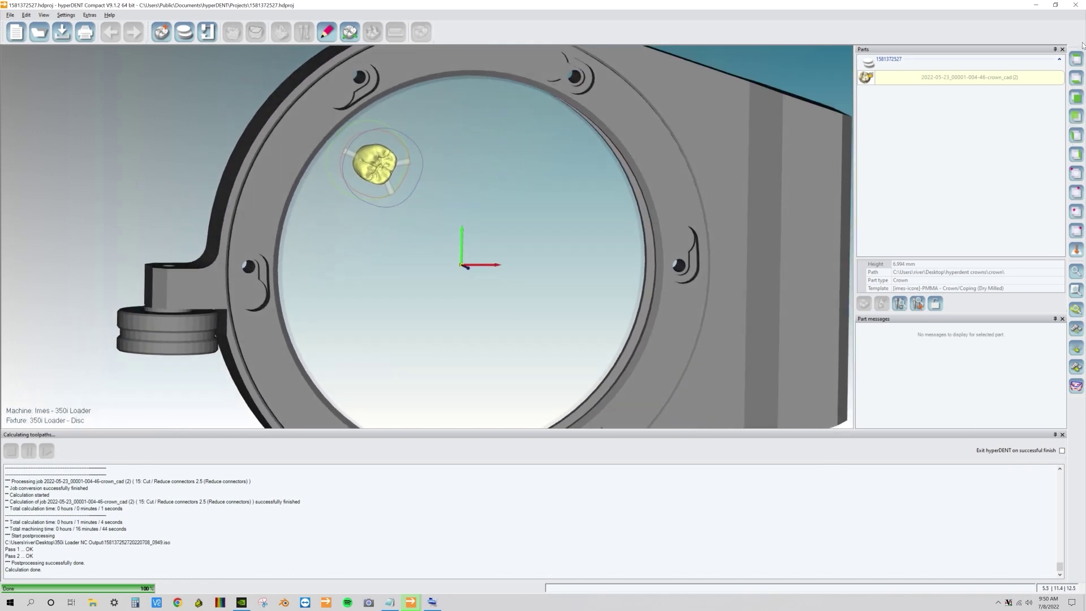
pyautogui.click(1077, 59)
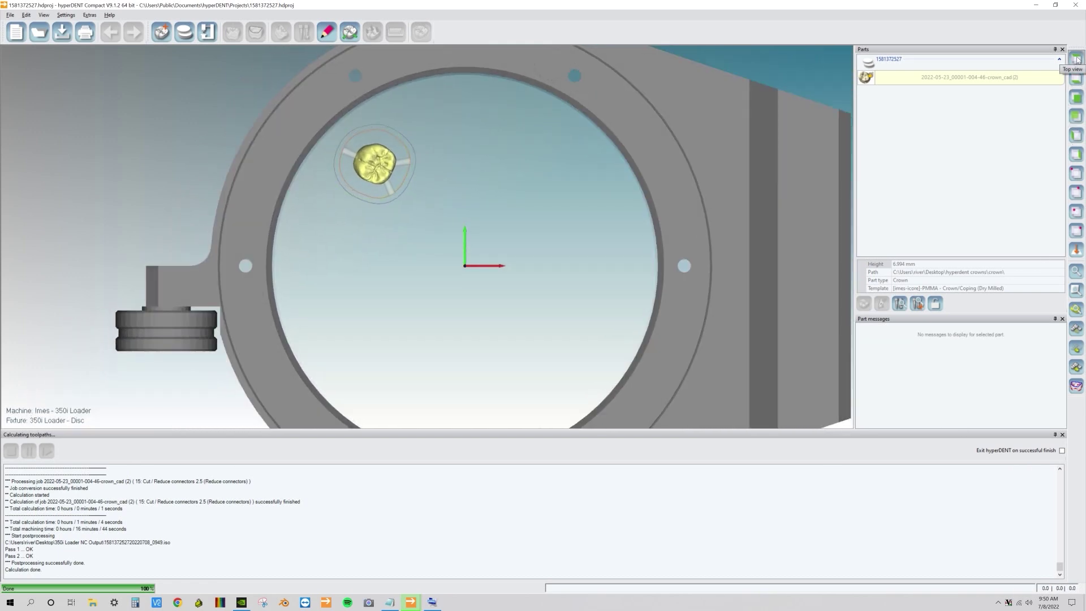
# - Exit hyperDENT, drag the hyperdent crowns folder up the desktop, and relaunch hyperDENT
pyautogui.click(1076, 4)
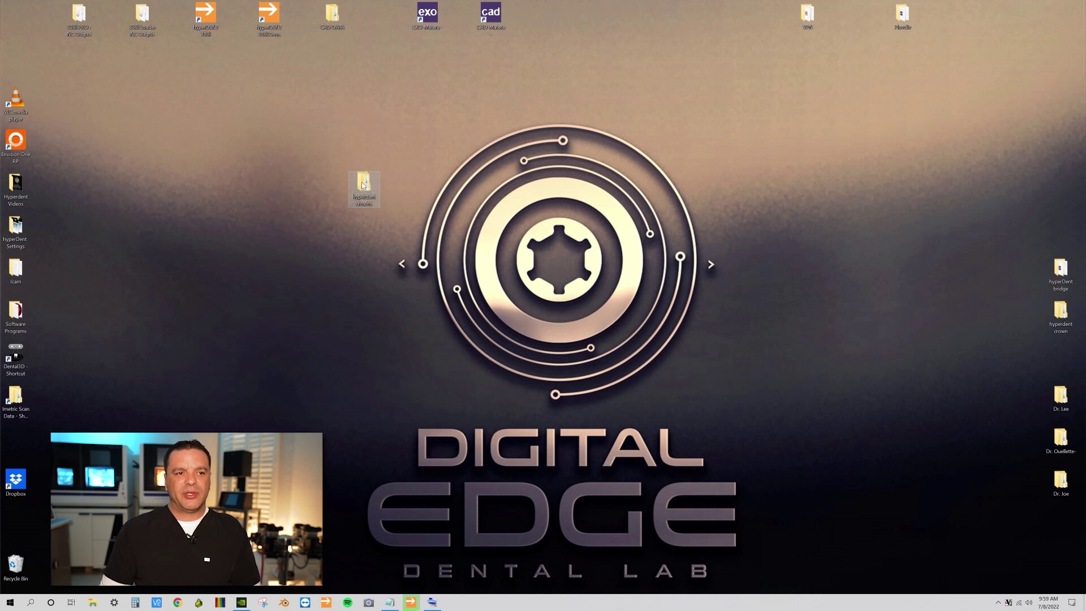
pyautogui.moveTo(364, 189); pyautogui.dragTo(332, 14)
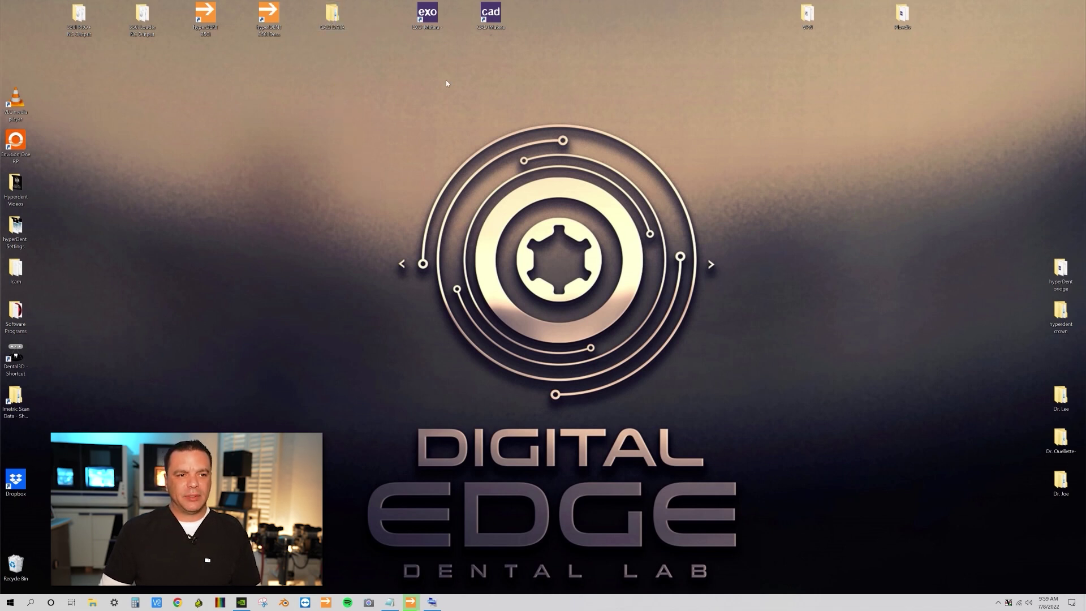
pyautogui.doubleClick(205, 17)
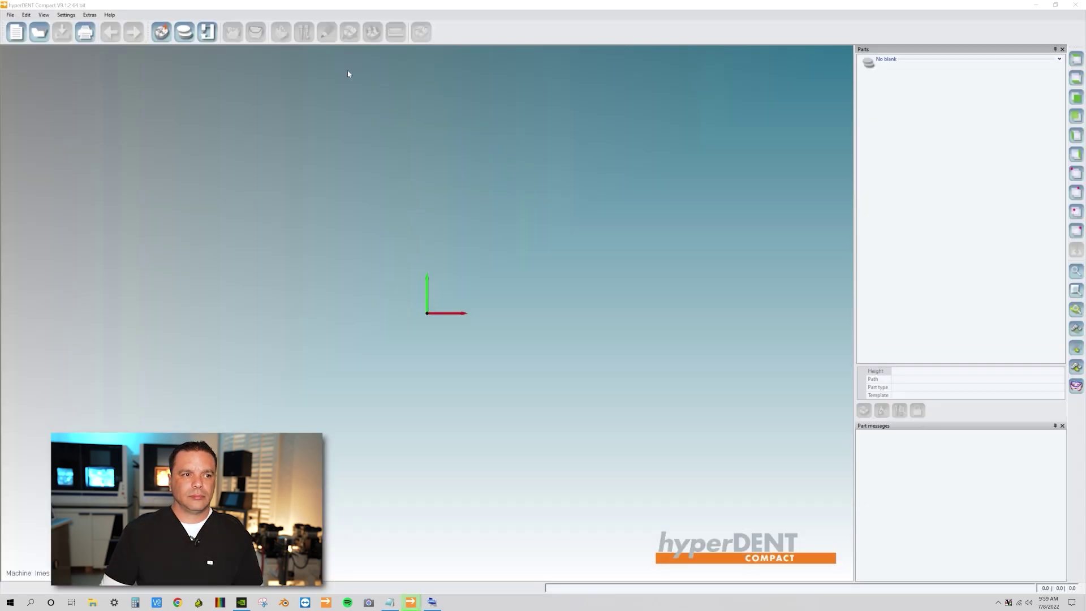
# - Choose machine Imes - 350i Loader with fixture 350i Loader - Disc and confirm
pyautogui.click(205, 32)
pyautogui.click(208, 36)
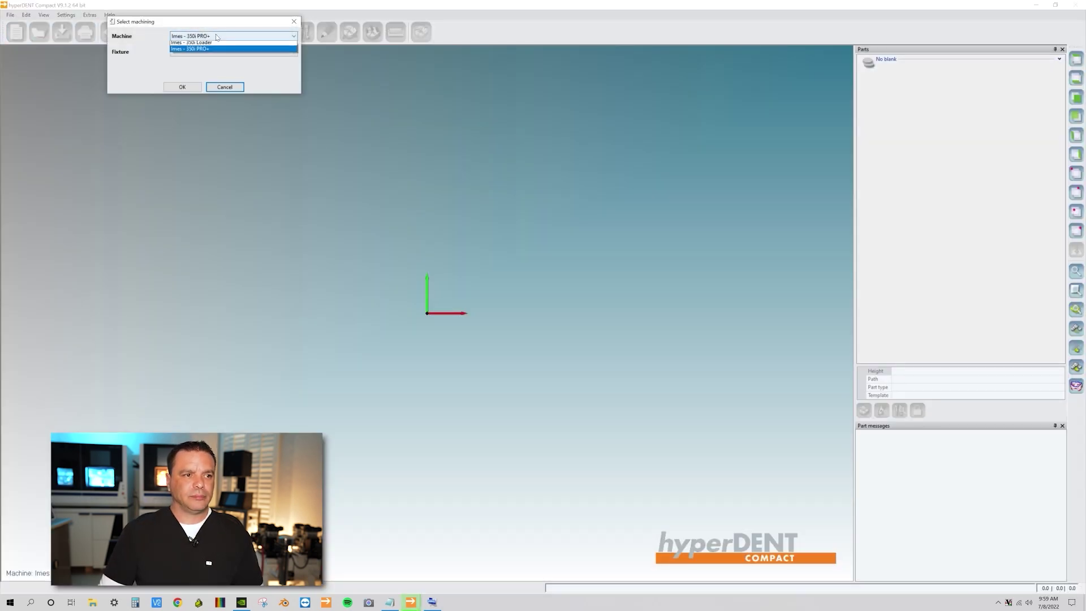
pyautogui.click(216, 49)
pyautogui.click(218, 51)
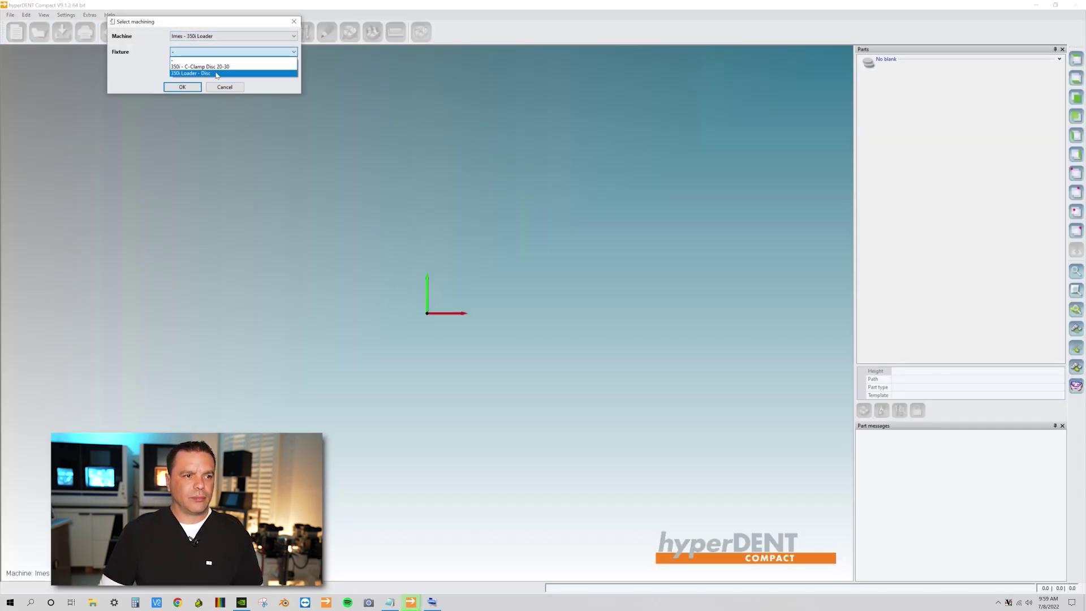
pyautogui.click(220, 74)
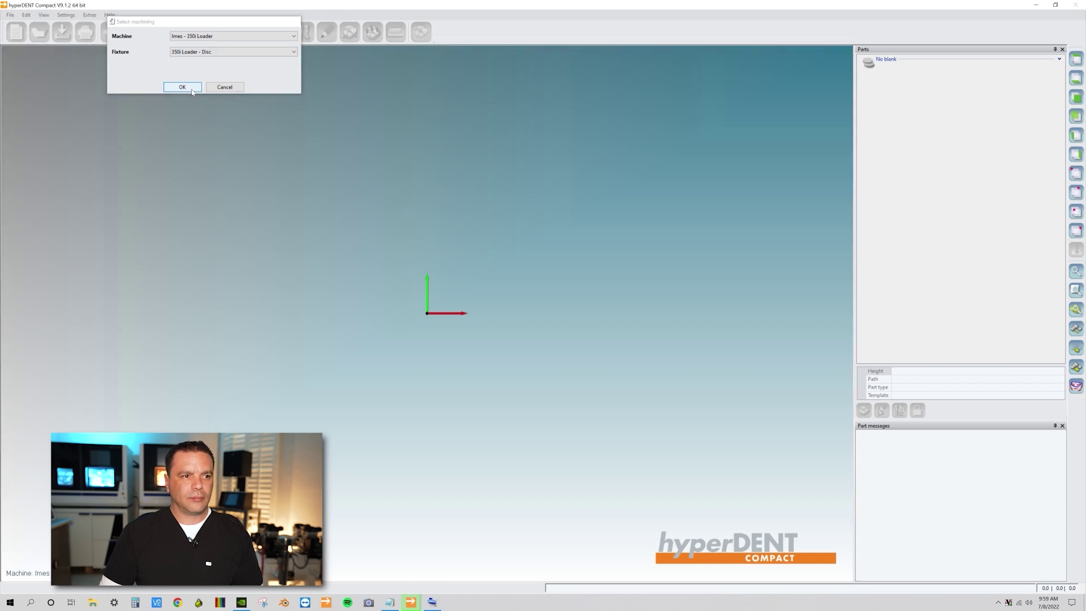
pyautogui.click(192, 89)
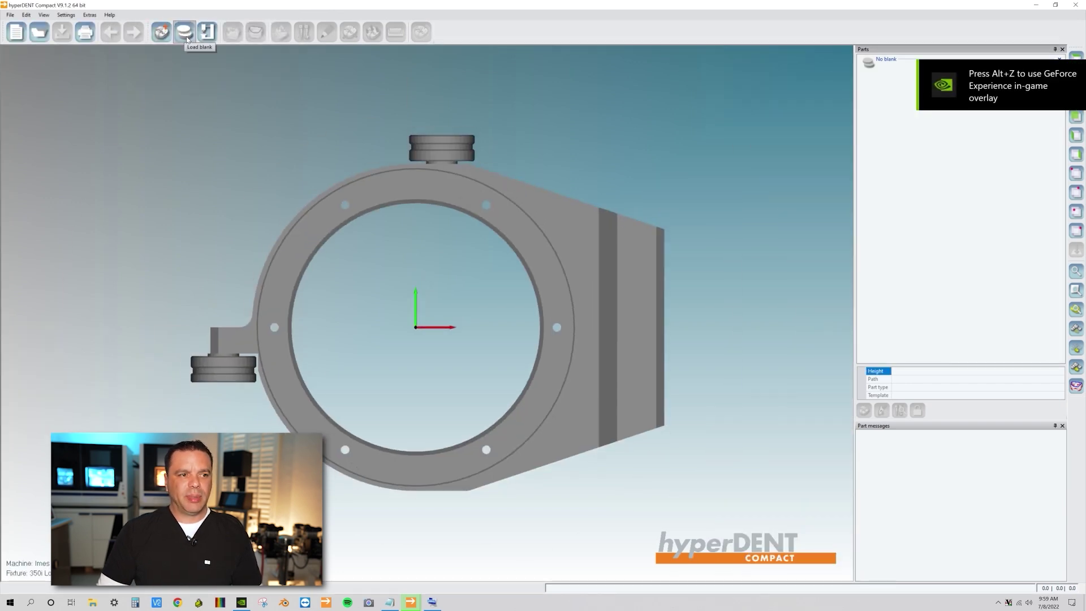
# - Open the Load blank dialog listing the saved PMMA and Titanium blanks
pyautogui.click(186, 33)
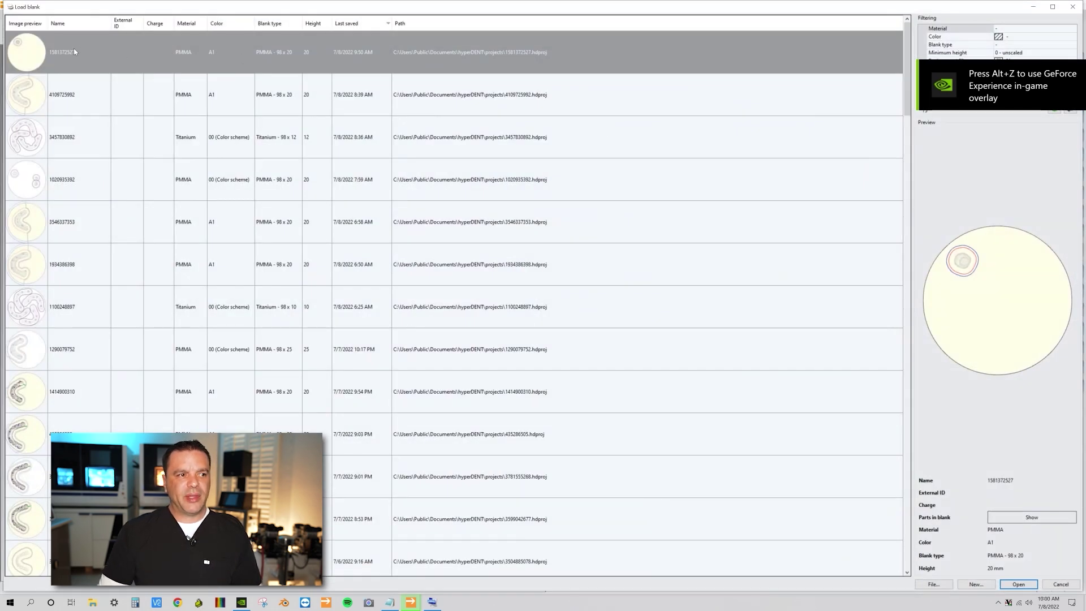
# - Reopen the saved crown blank project and remove the lock from its crown_cad part
pyautogui.doubleClick(110, 51)
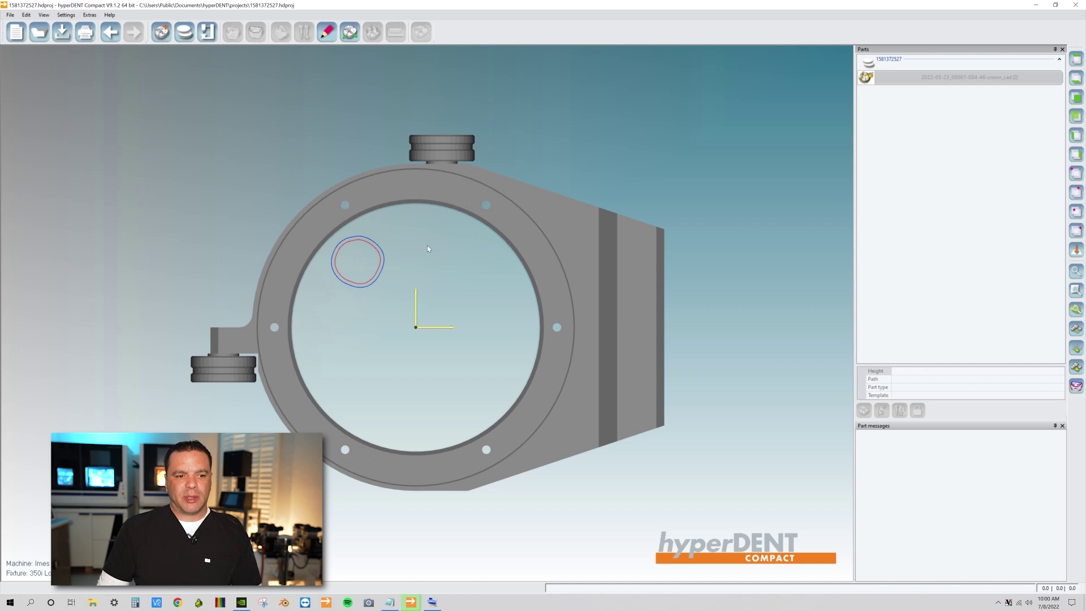
pyautogui.click(893, 82)
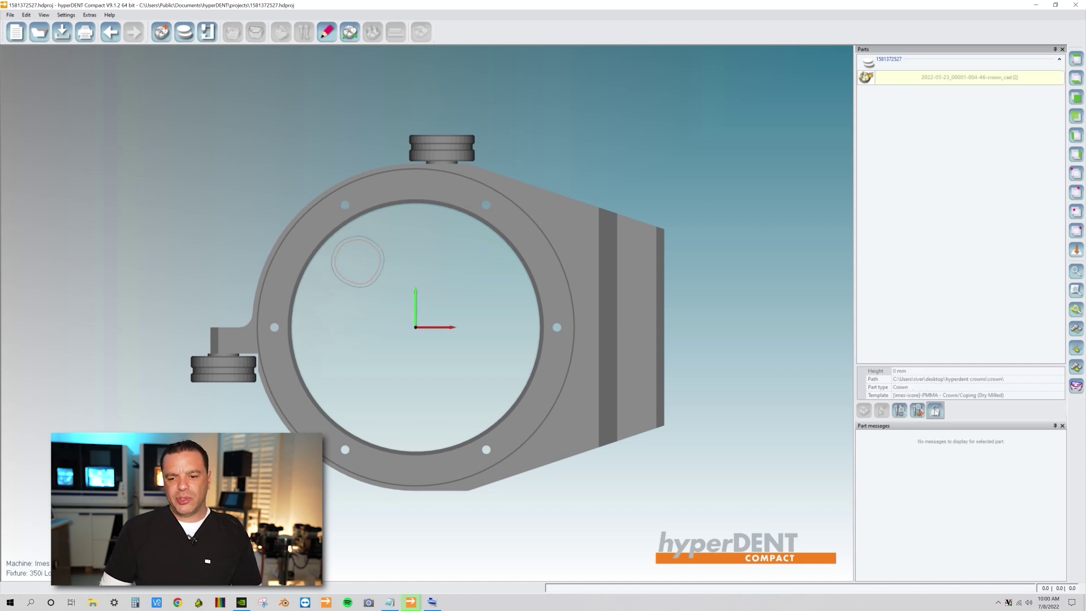
pyautogui.click(939, 413)
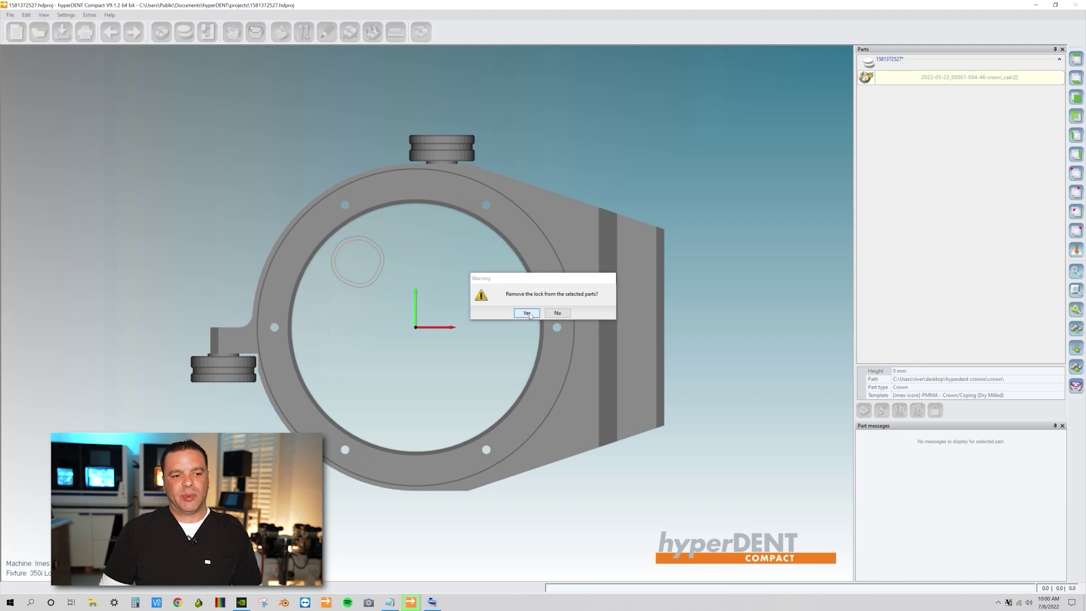
pyautogui.click(526, 313)
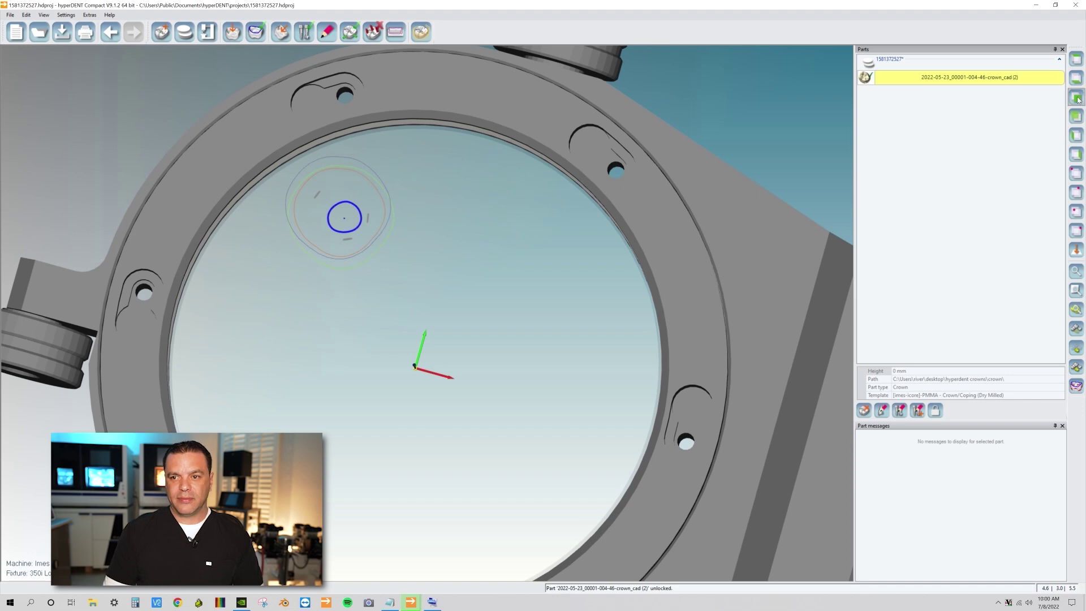
# - Switch to Top view and reselect the crown_cad part in the Parts panel
pyautogui.click(1076, 60)
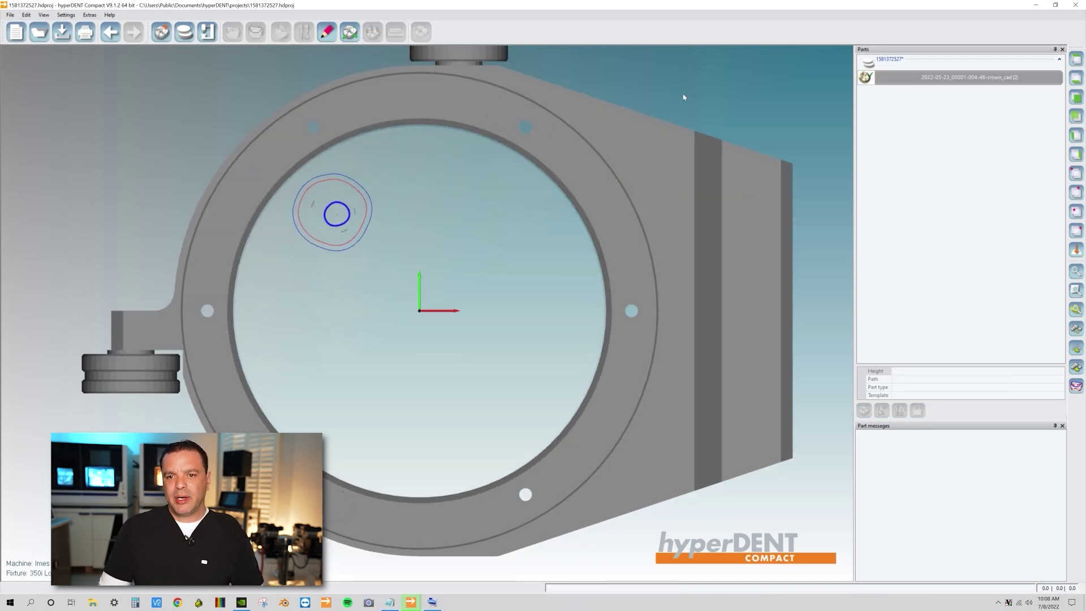
pyautogui.click(900, 79)
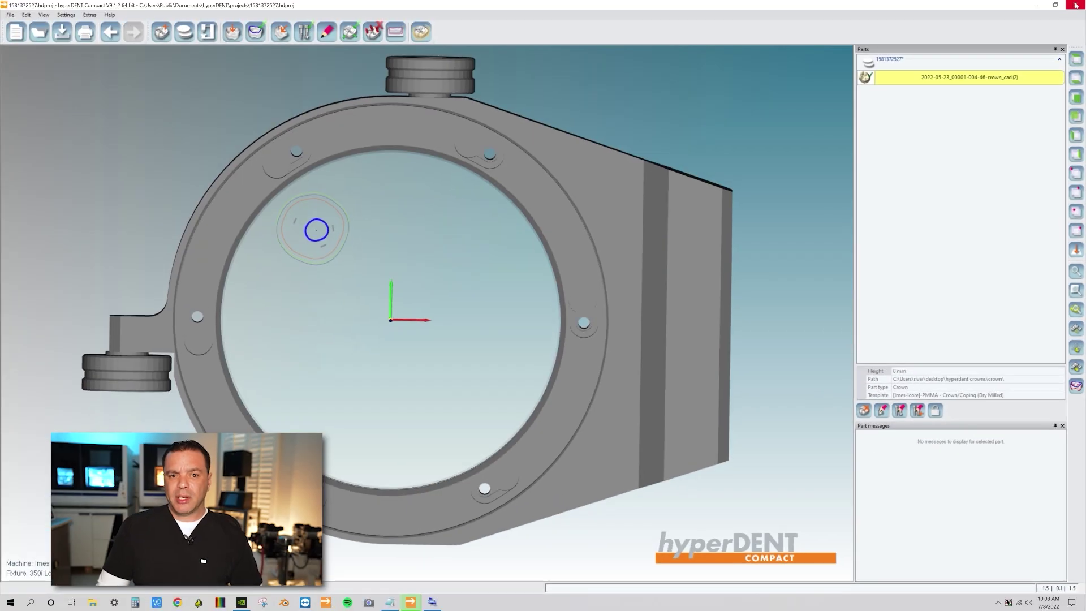
# - Close hyperDENT, confirm exiting, and decline saving the project changes
pyautogui.click(1075, 5)
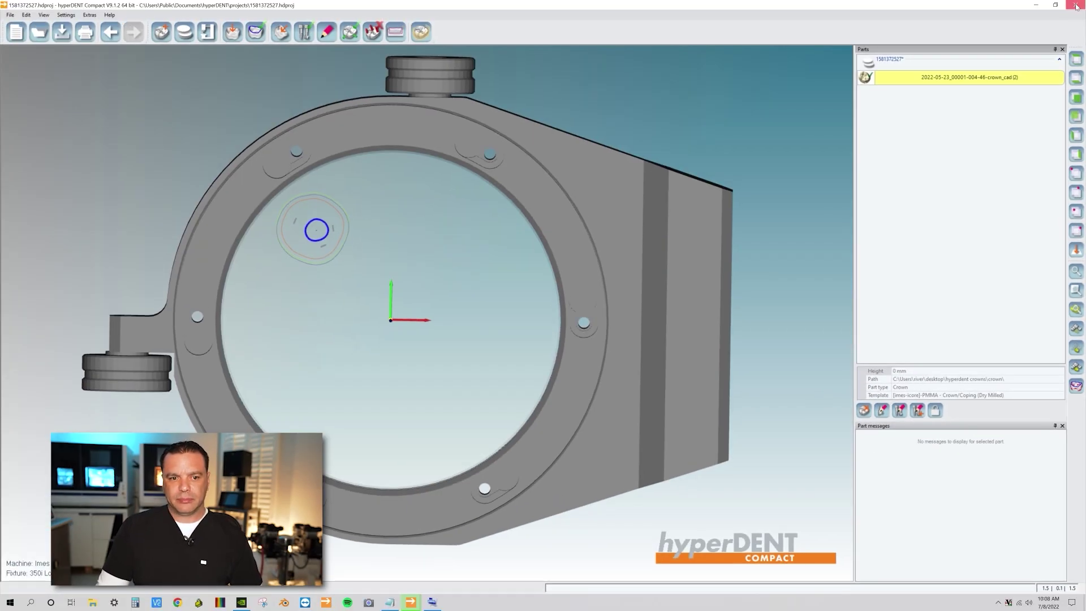
pyautogui.click(526, 313)
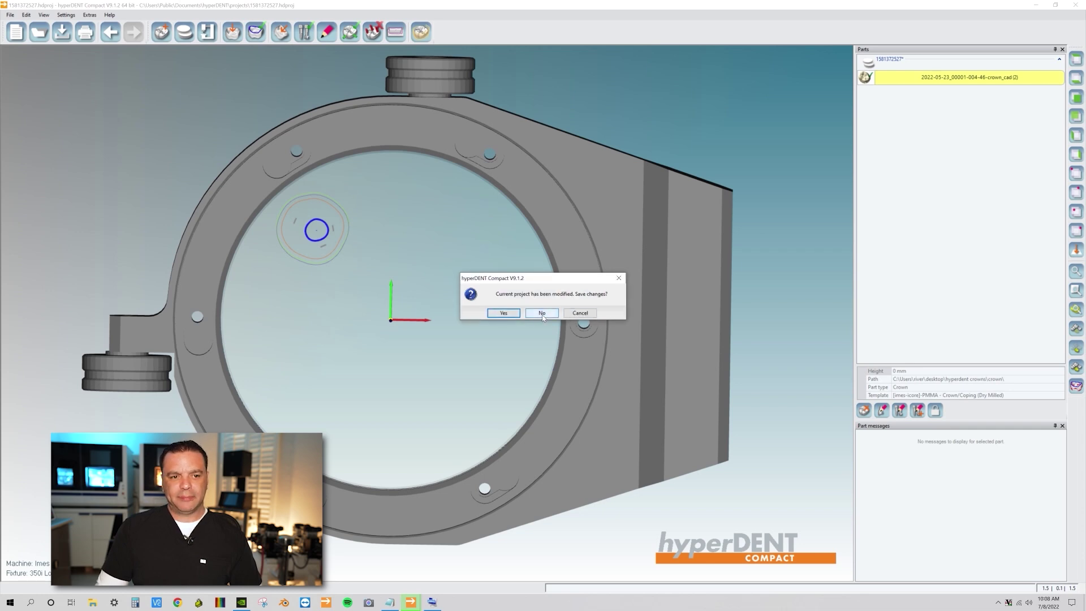
pyautogui.click(542, 315)
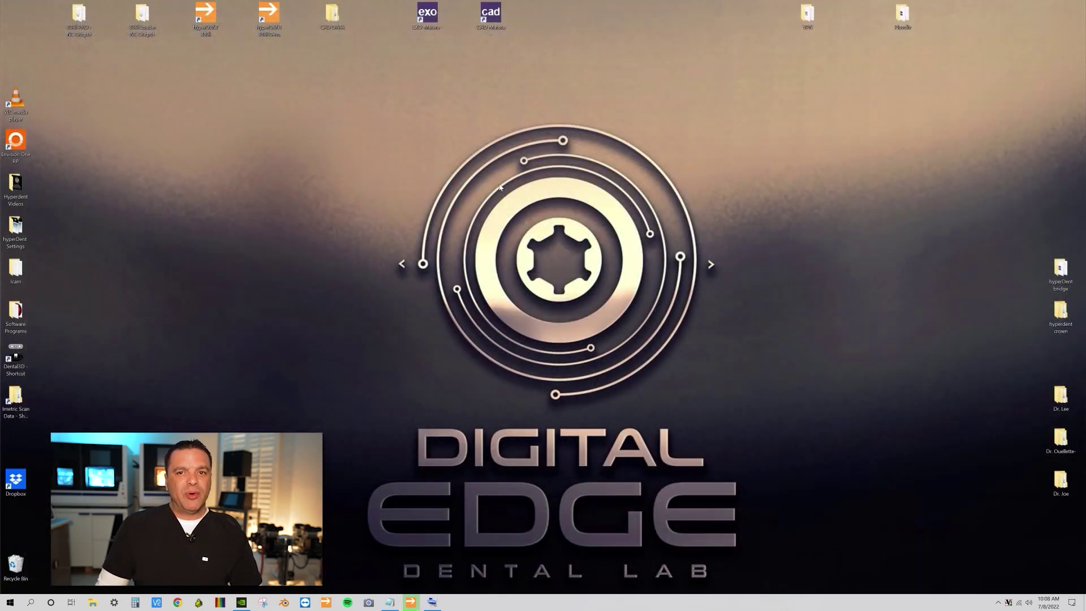
# - Drag the hyperdent crowns folder from CAD DATA to the desktop, close Explorer, and refresh the desktop
pyautogui.doubleClick(333, 21)
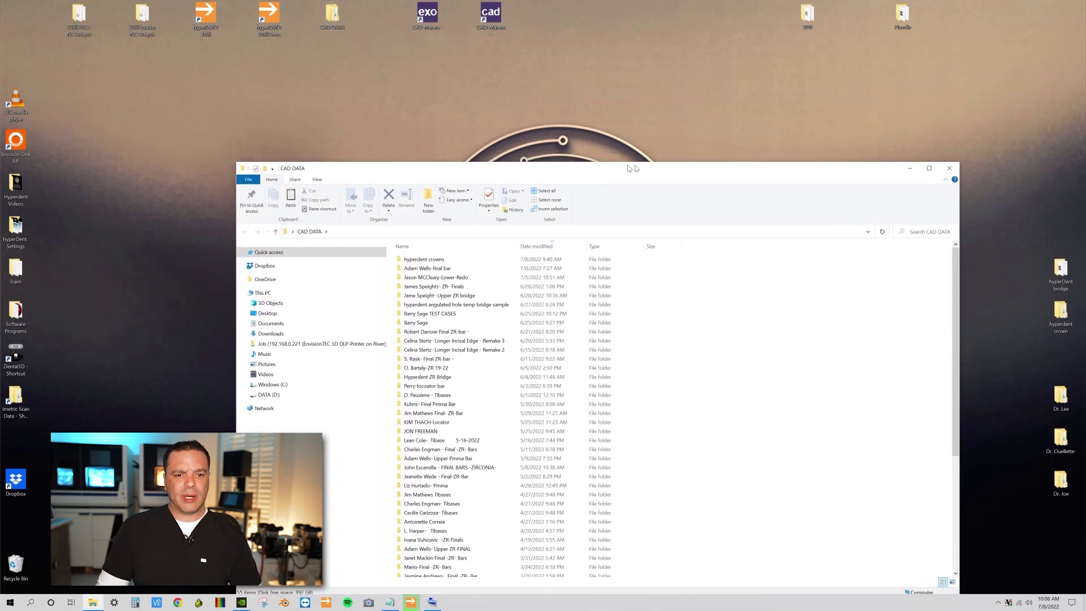
pyautogui.click(475, 267)
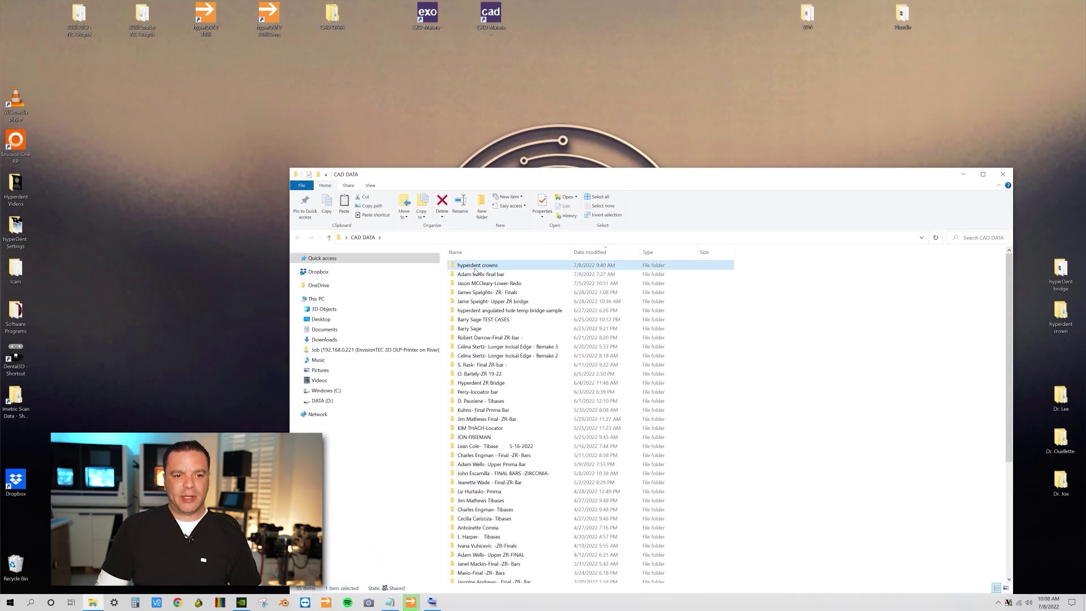
pyautogui.moveTo(475, 270); pyautogui.dragTo(451, 138)
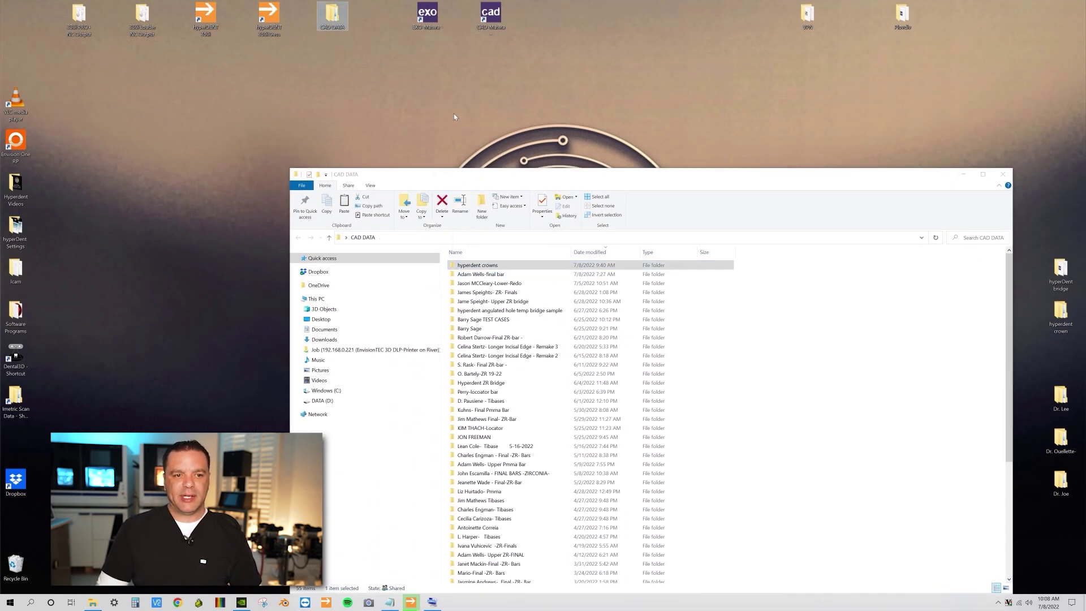
pyautogui.click(1003, 176)
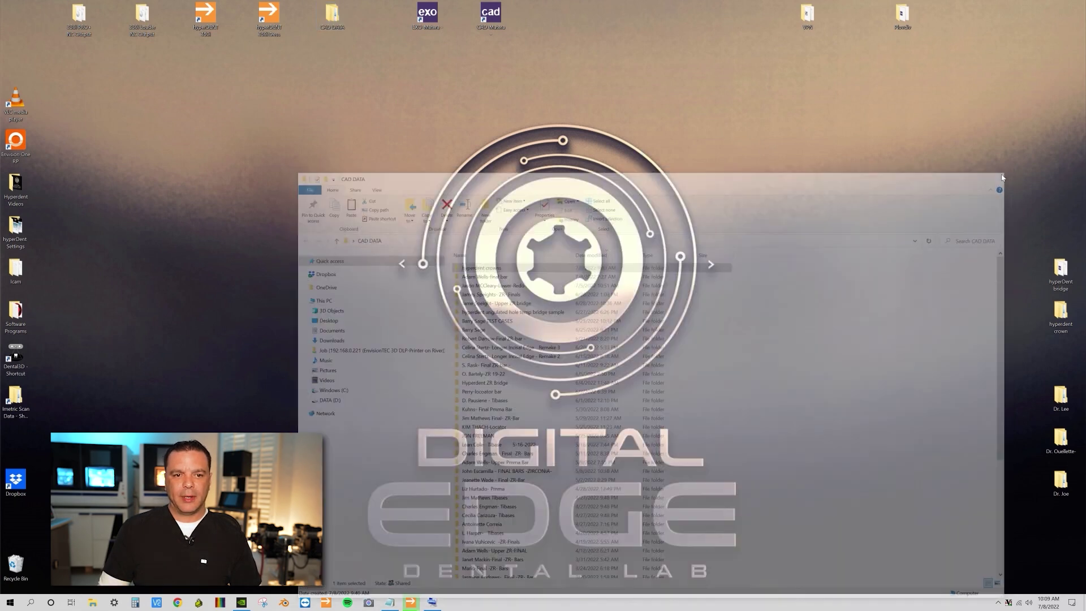
pyautogui.rightClick(427, 79)
pyautogui.click(449, 104)
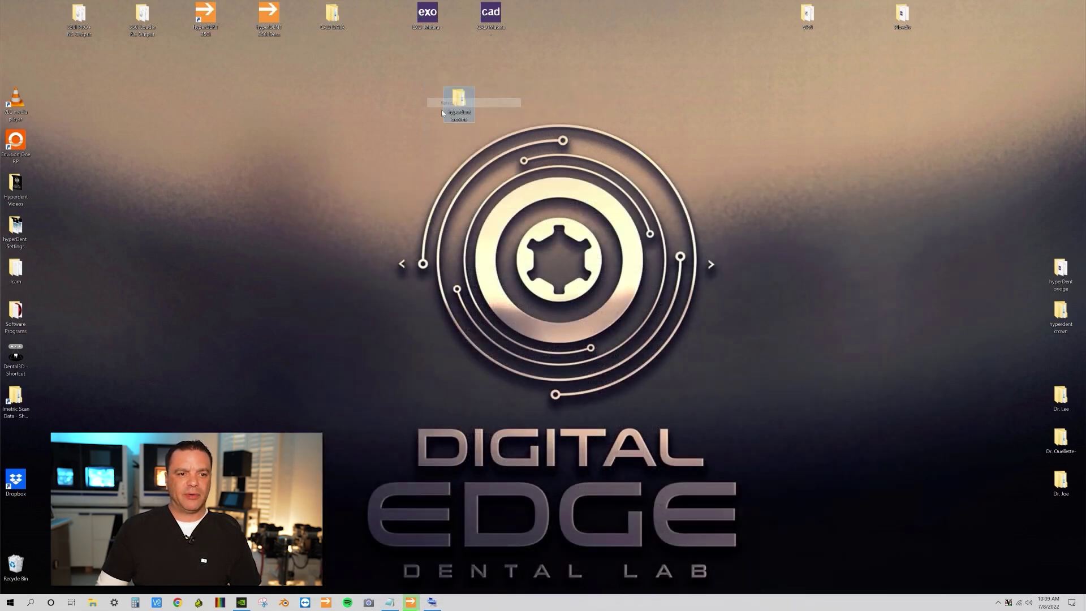
# - Launch hyperDENT with the Imes - 350i Loader and 350i Loader - Disc fixture, then load the newest PMMA blank
pyautogui.doubleClick(206, 17)
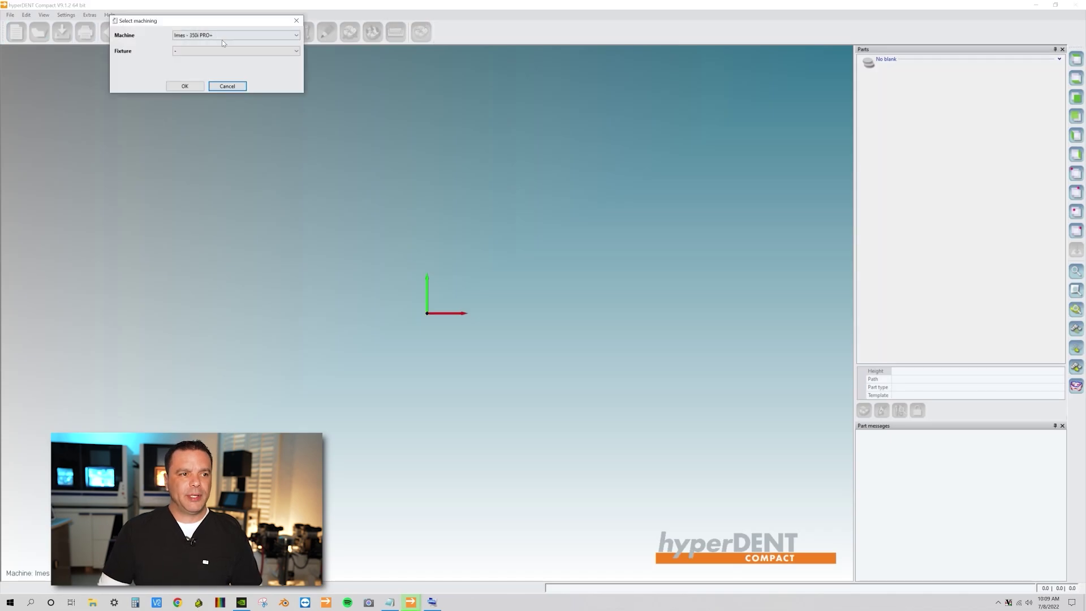
pyautogui.click(223, 36)
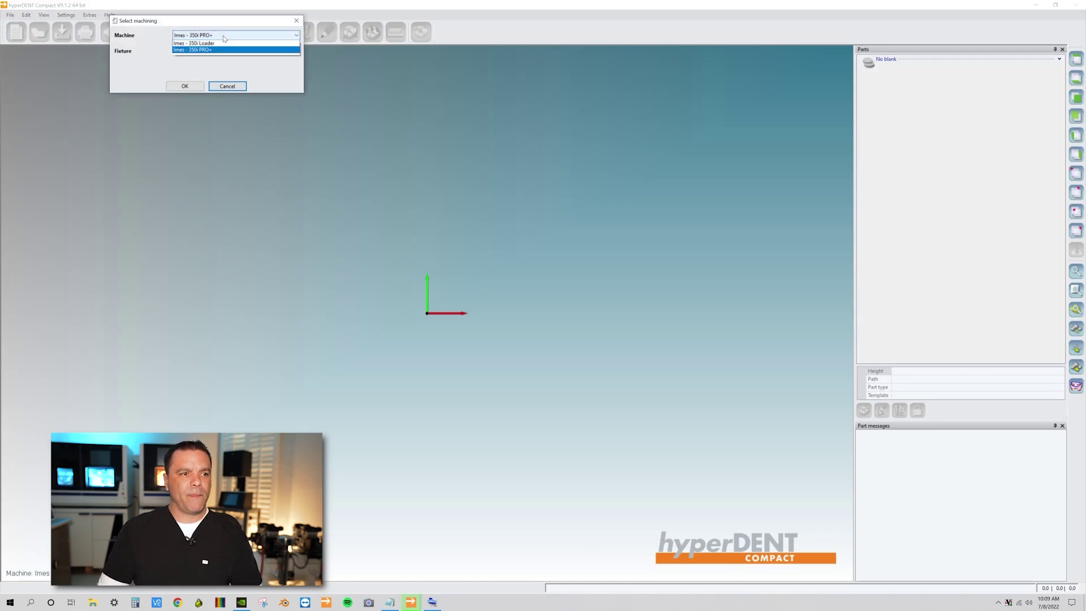
pyautogui.click(229, 51)
pyautogui.click(233, 50)
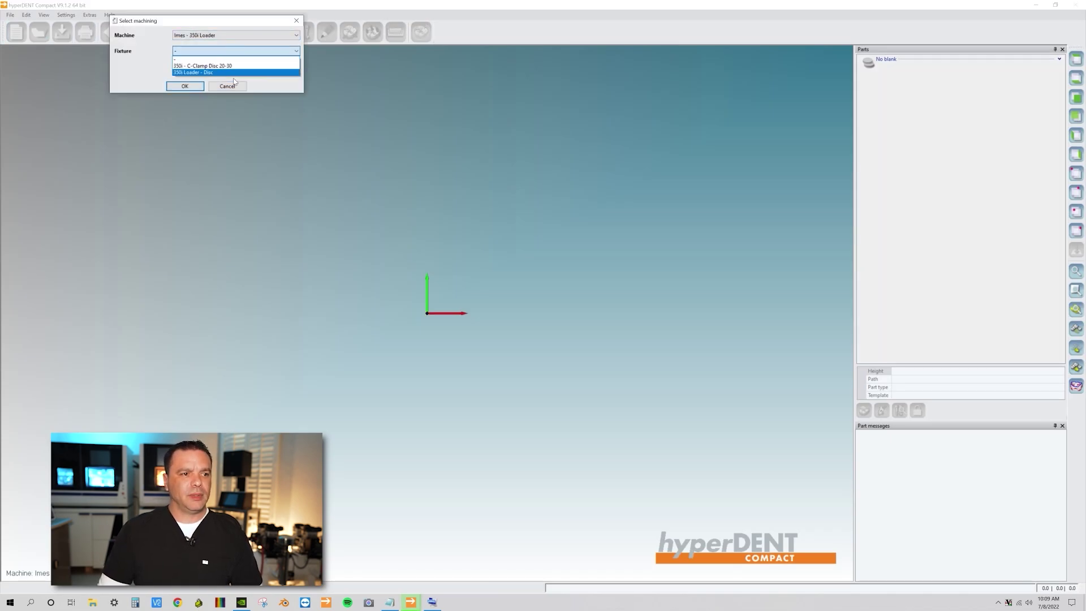
pyautogui.click(233, 73)
pyautogui.click(233, 51)
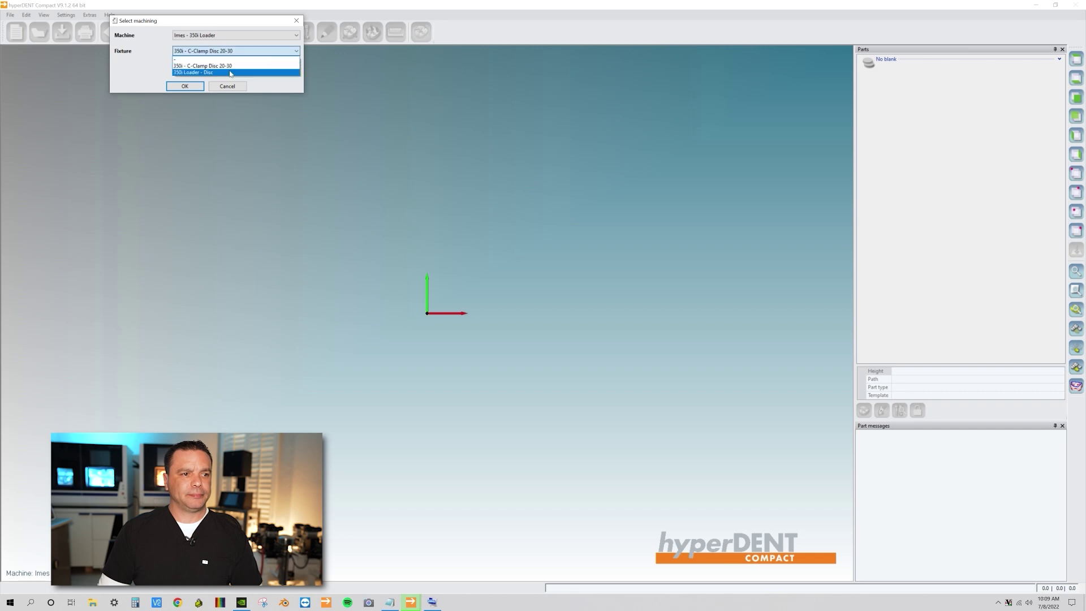
pyautogui.click(233, 72)
pyautogui.click(192, 87)
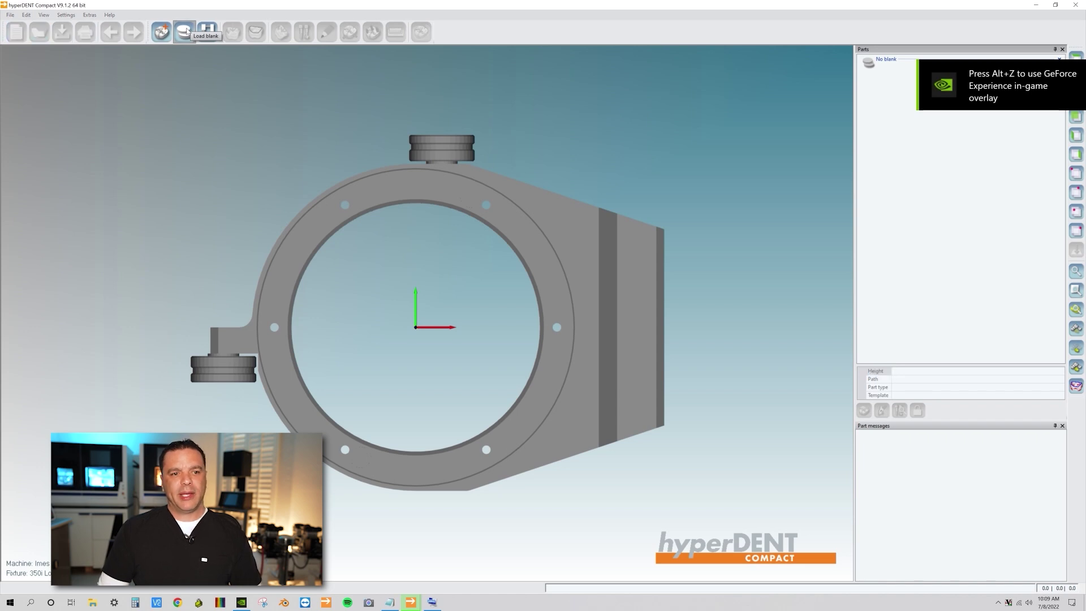
pyautogui.click(185, 31)
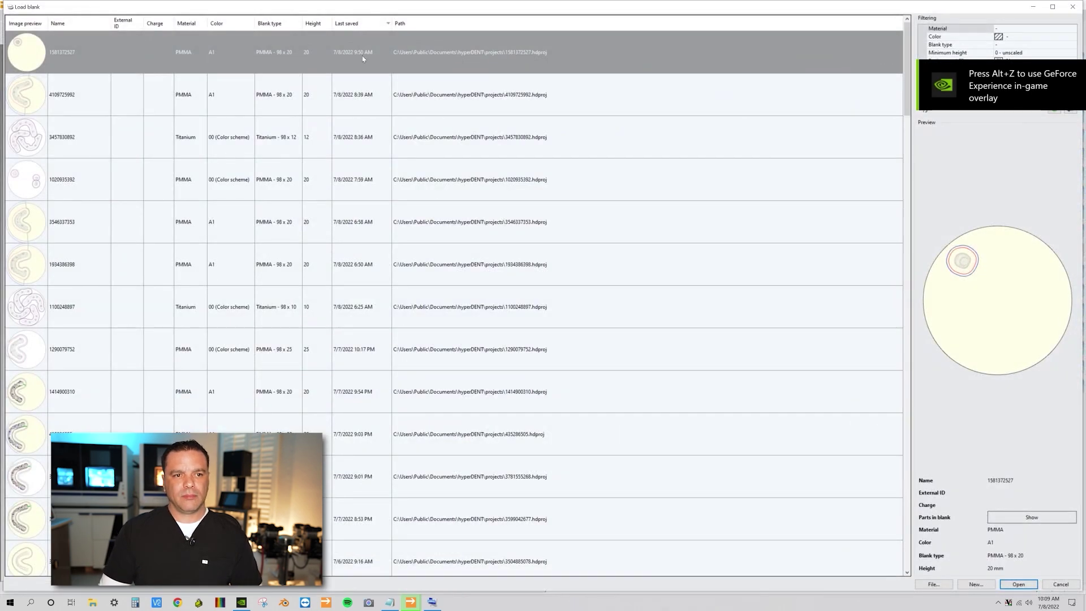
pyautogui.doubleClick(517, 47)
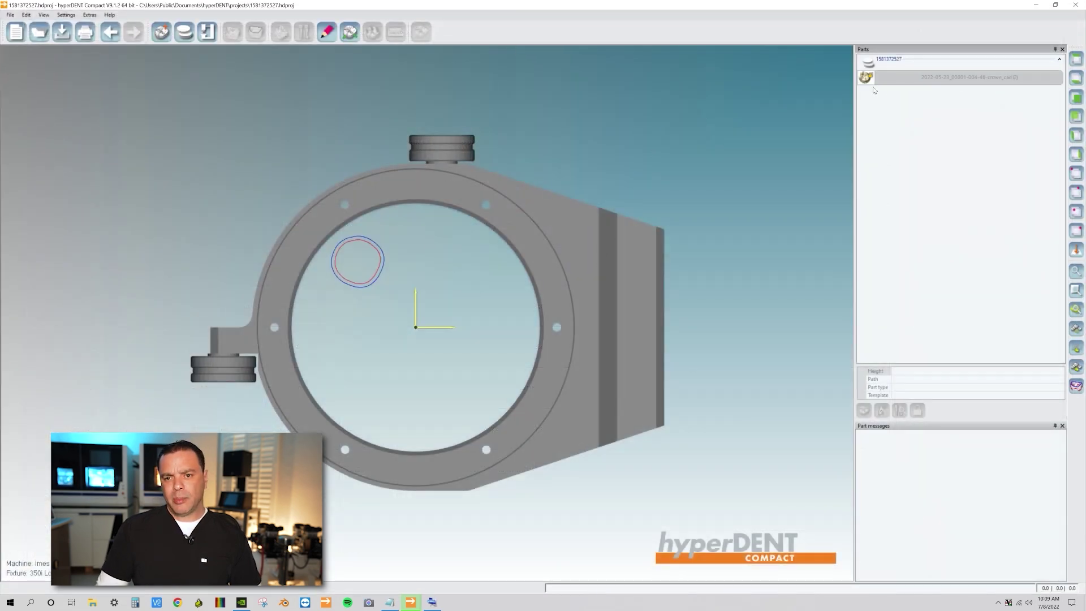
# - Remove the part lock from the crown in the Parts panel, confirm Yes, and minimize hyperDENT
pyautogui.click(899, 83)
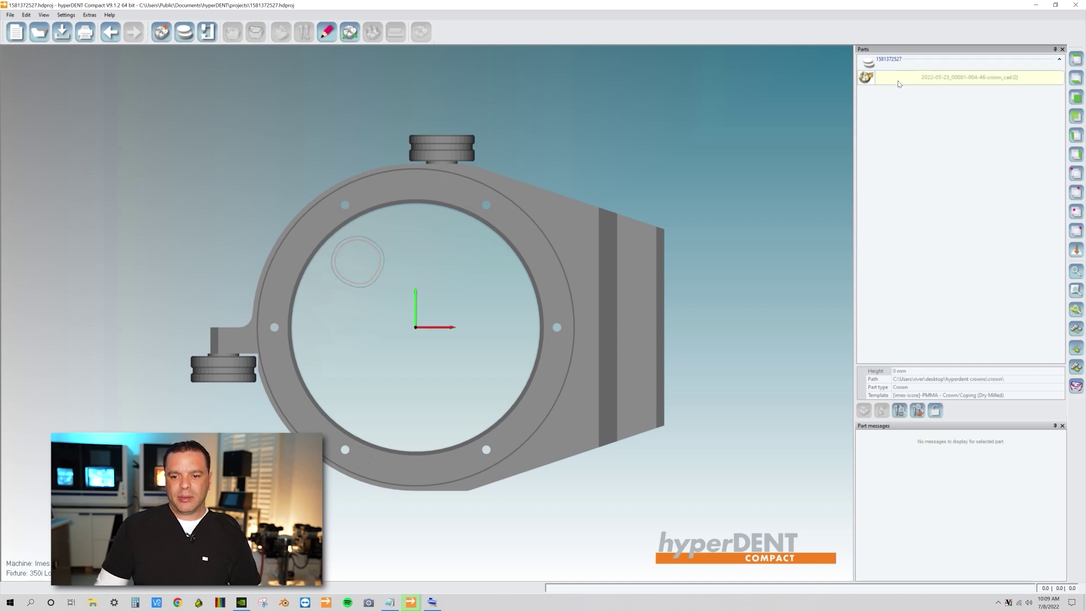
pyautogui.click(935, 412)
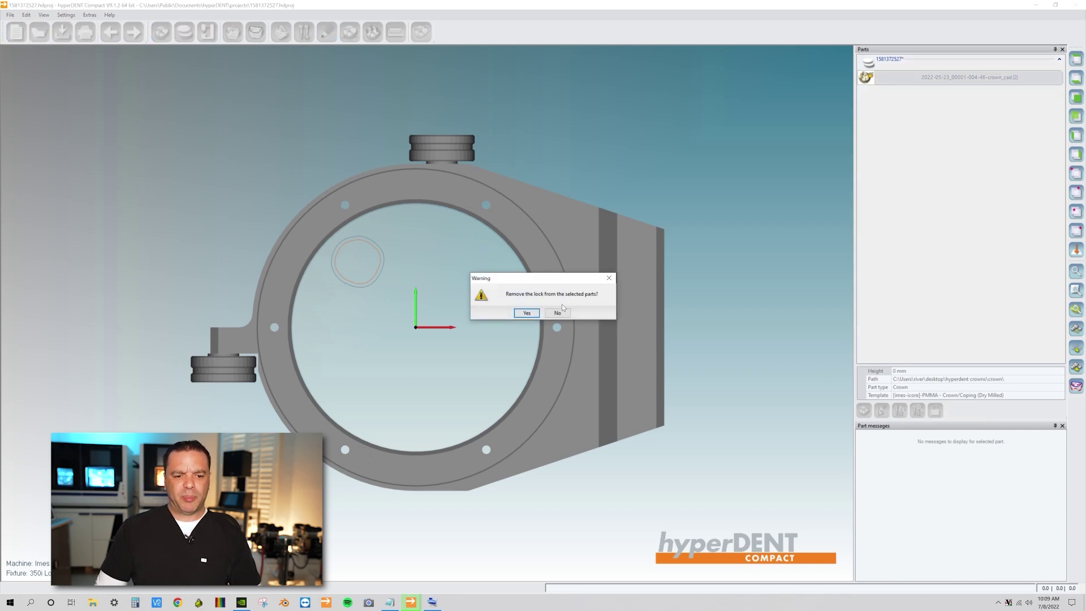
pyautogui.click(526, 313)
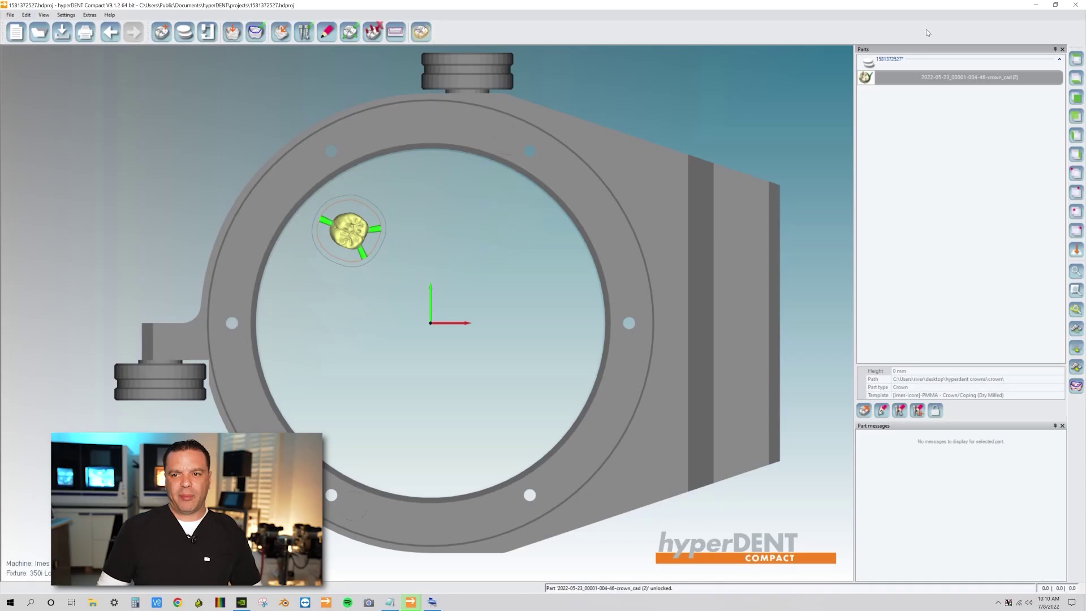
pyautogui.click(1035, 6)
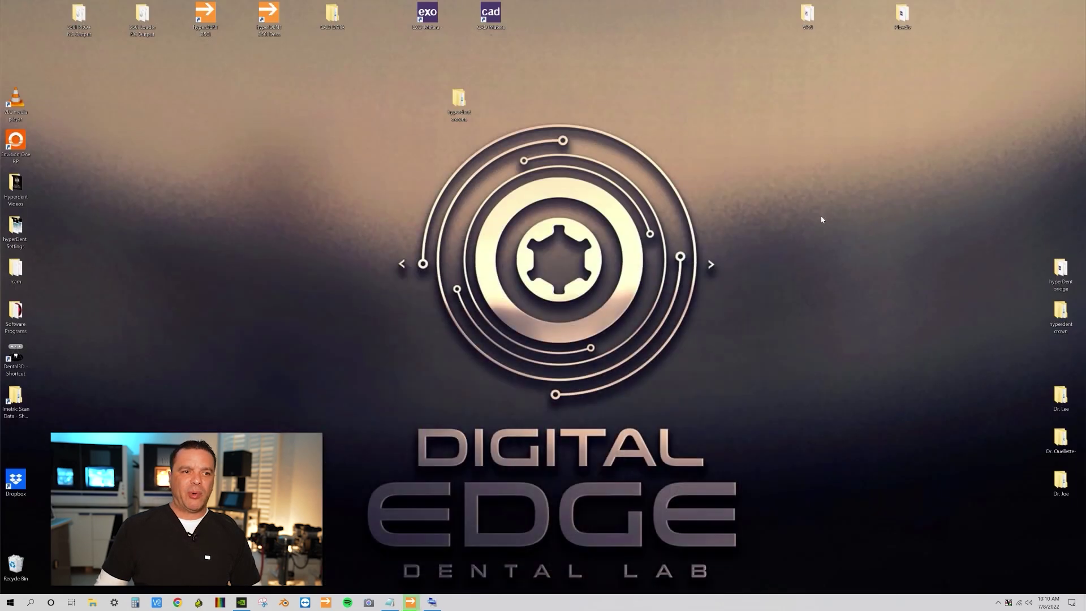
# - Open CAD DATA from the desktop, move its window higher, and scroll through its case folders
pyautogui.doubleClick(331, 13)
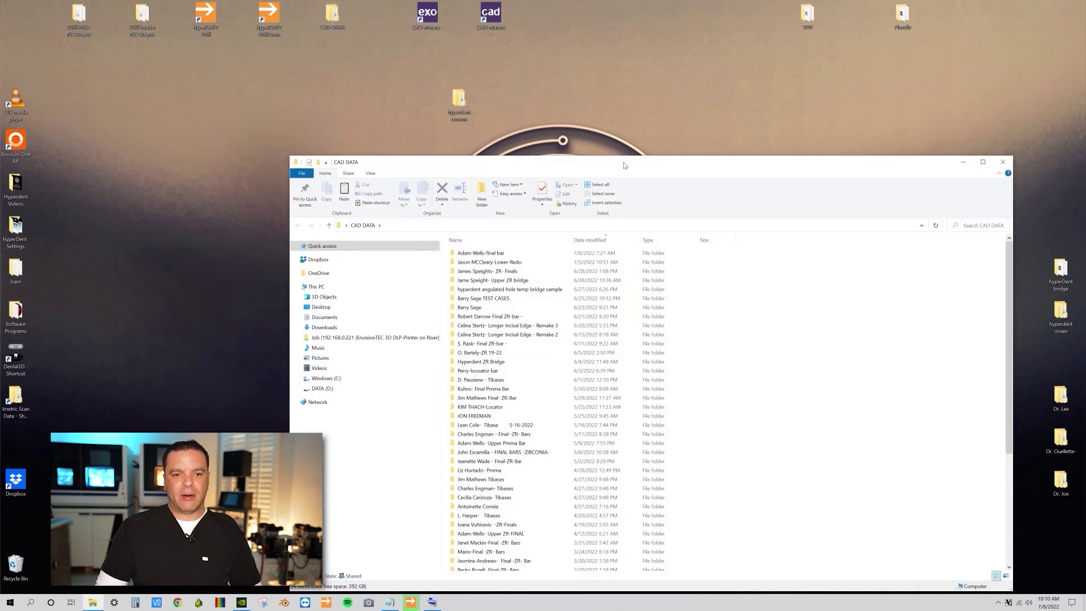
pyautogui.moveTo(624, 165); pyautogui.dragTo(554, 76)
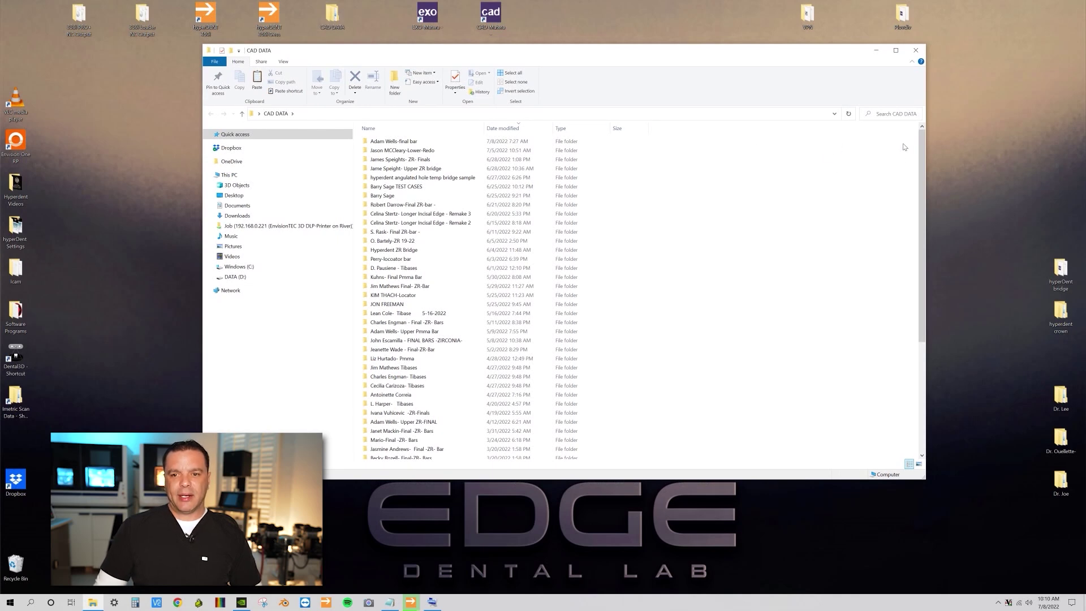
pyautogui.moveTo(923, 140); pyautogui.dragTo(929, 199)
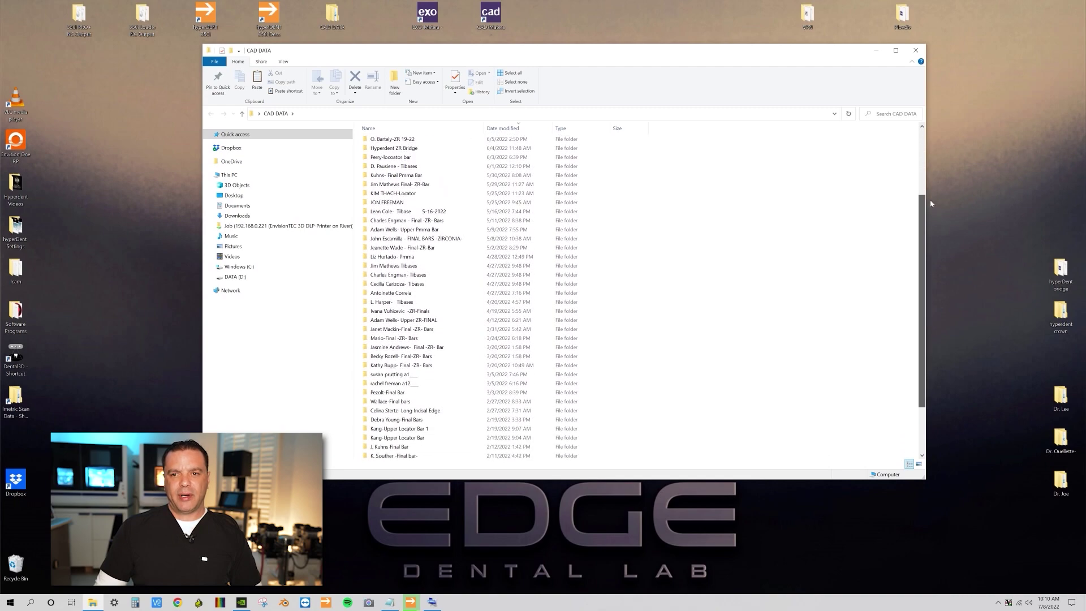